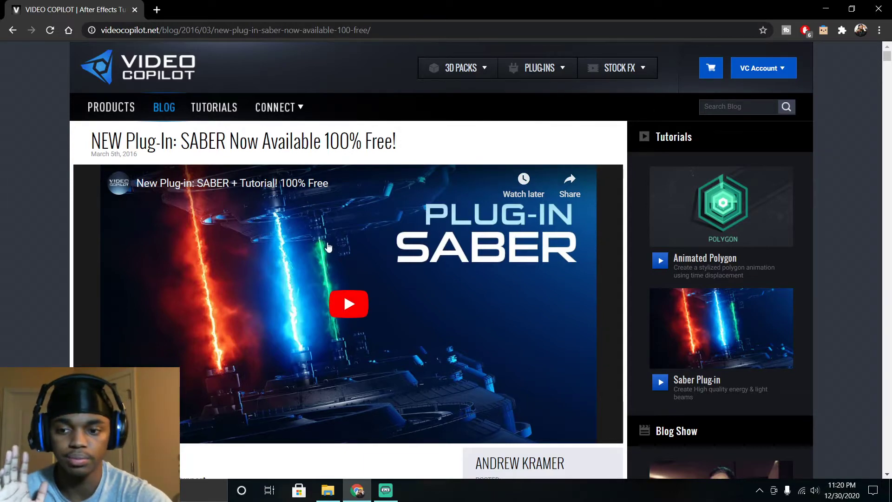
Step: Scroll the SABER post down to the 'DOWNLOAD PLUG-IN: For After Effects!' section
scroll(170, 274, down, 3)
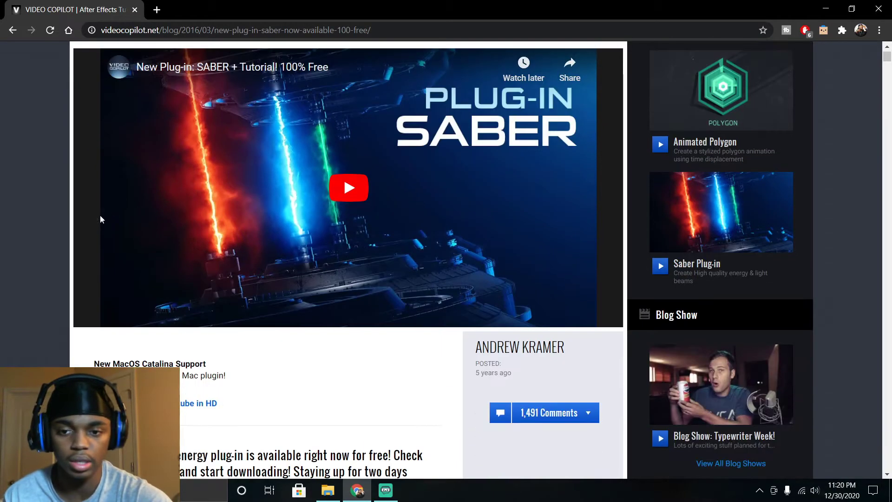
scroll(260, 255, down, 3)
scroll(269, 248, down, 6)
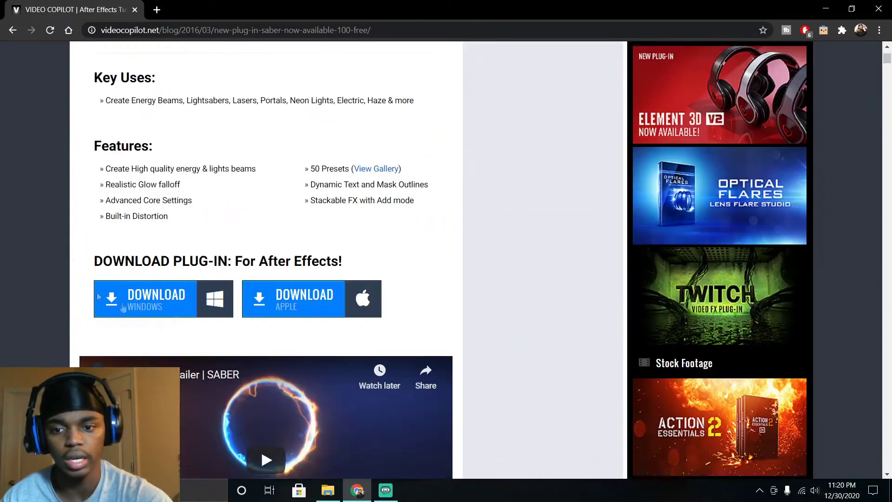
scroll(216, 249, down, 4)
scroll(215, 248, up, 1)
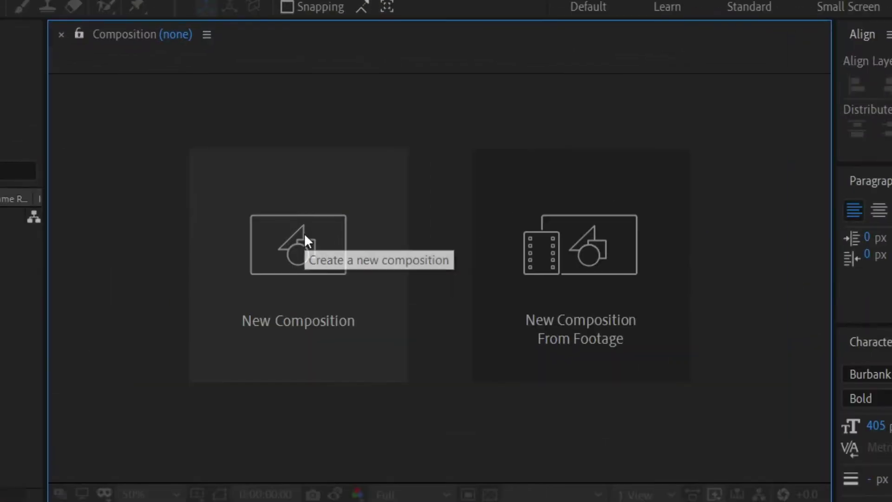
Step: Create Comp 1 with the HDTV 1080 24 preset: 1920×1080, 24 fps, 30 seconds
click(336, 164)
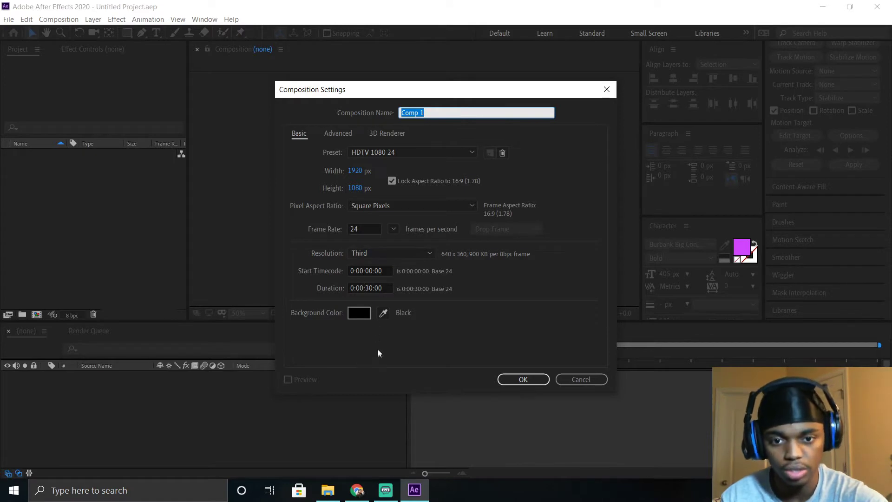
click(529, 380)
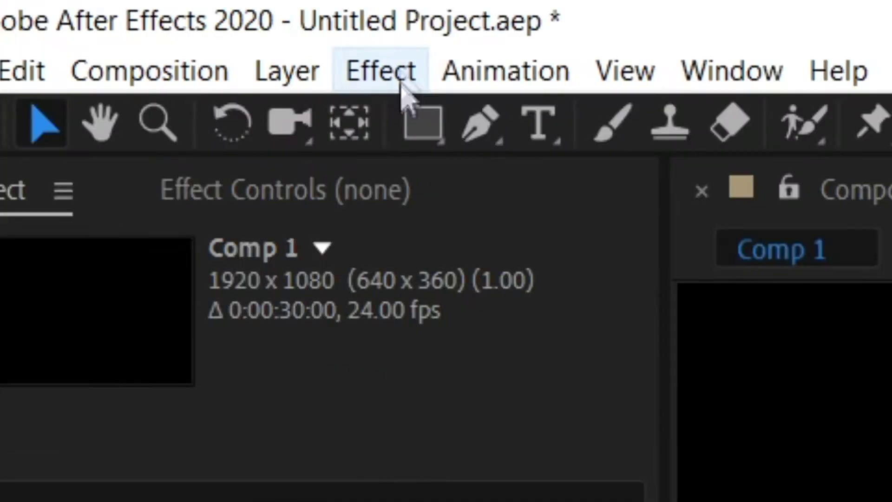
Step: Add a comp-sized 1920×1080 black solid, Black Solid 1, through Layer > New > Solid
click(311, 71)
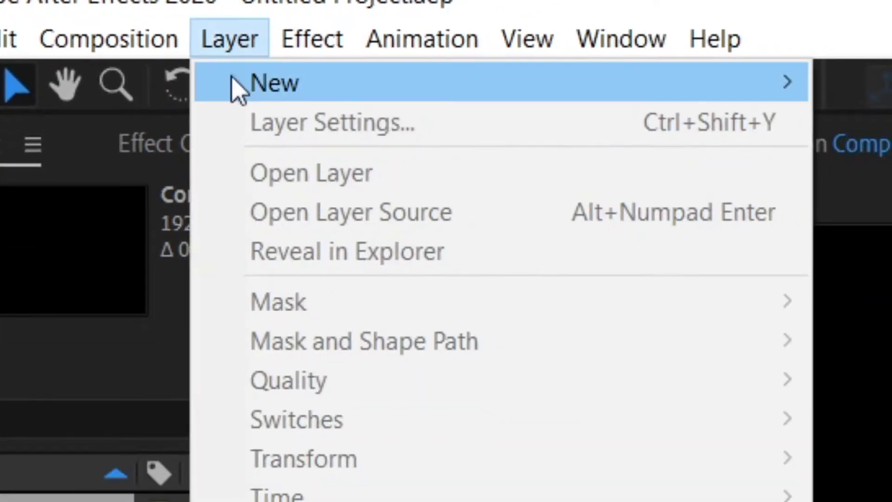
mouse_move(233, 84)
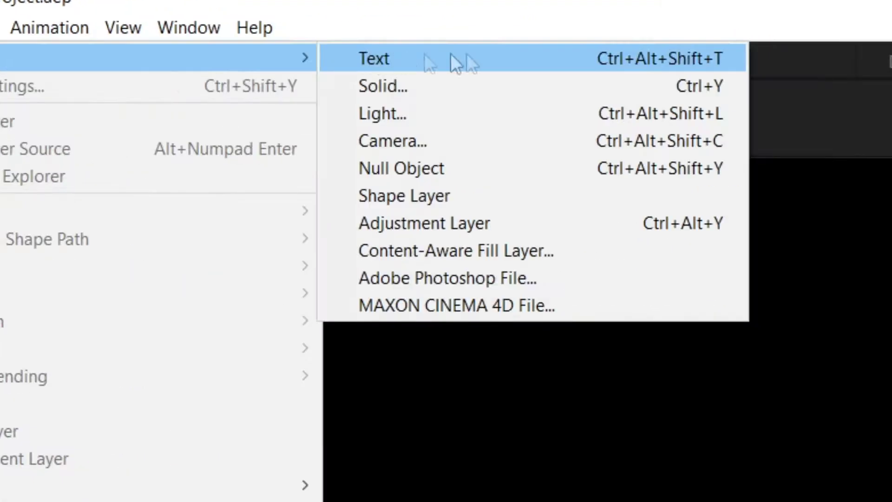
click(882, 122)
click(436, 88)
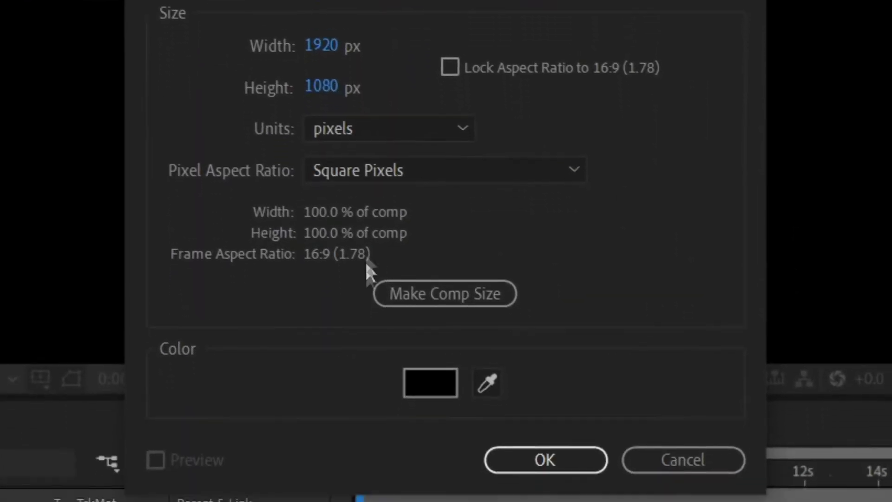
click(576, 372)
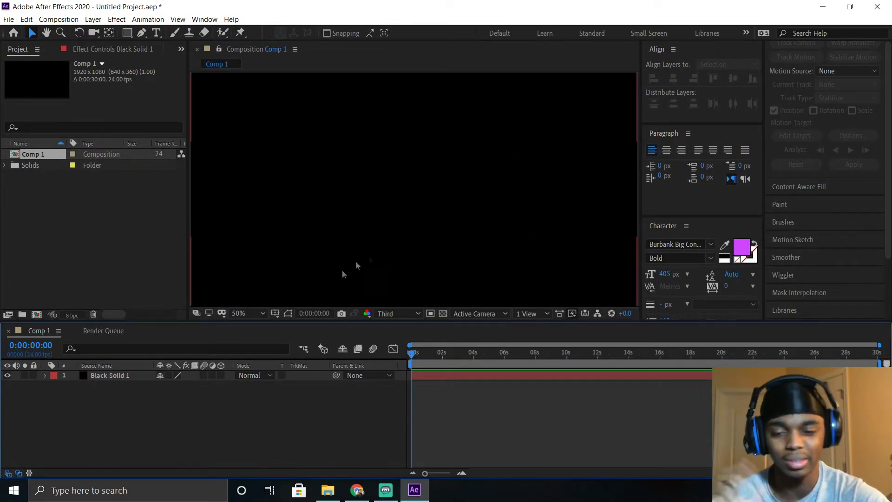
click(158, 413)
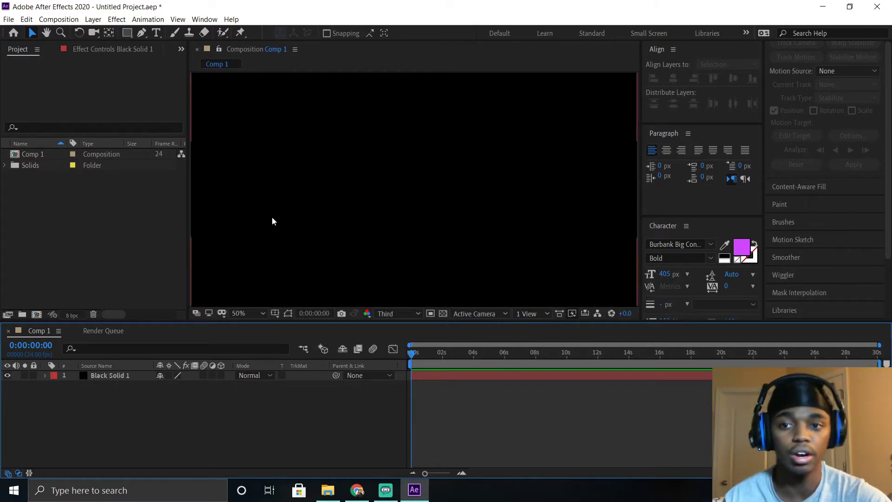
click(100, 19)
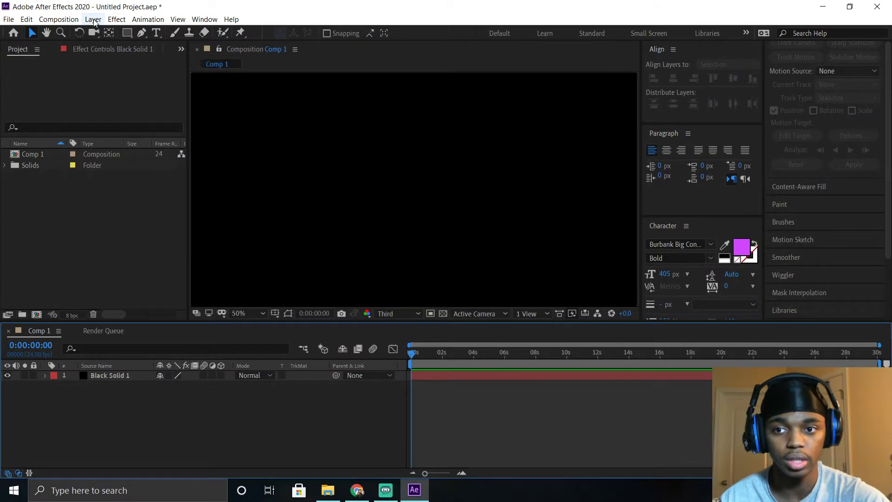
Step: Add a new text layer through Layer > New > Text
click(247, 25)
click(96, 23)
click(97, 23)
mouse_move(98, 32)
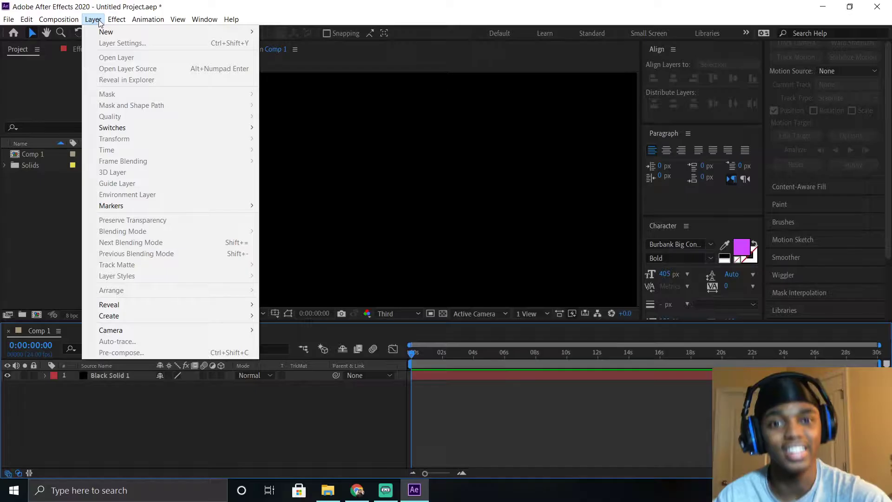
click(98, 20)
click(98, 21)
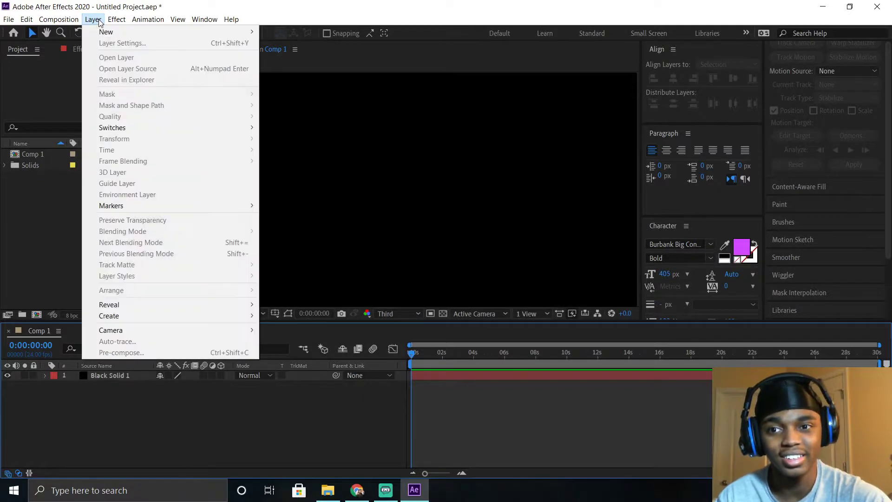
mouse_move(199, 34)
click(335, 28)
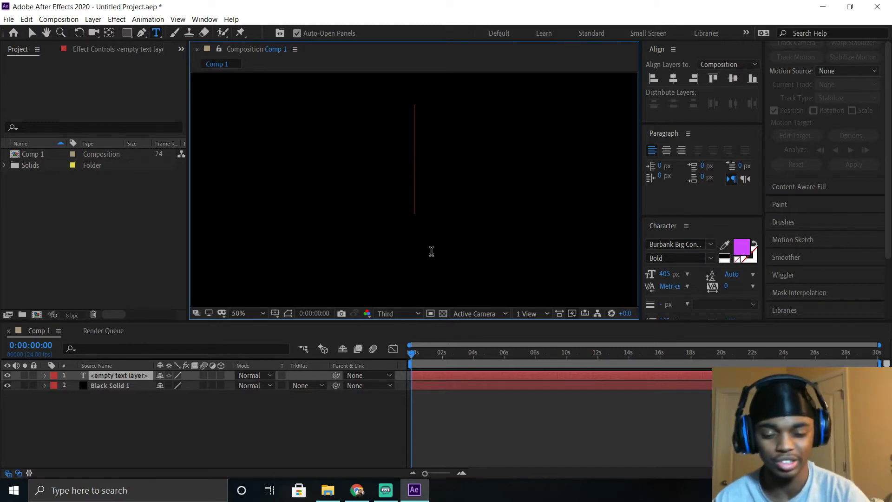
Step: Type TUTORIAL as the layer's text, replacing the stray placeholder characters
text(hjschduiw)
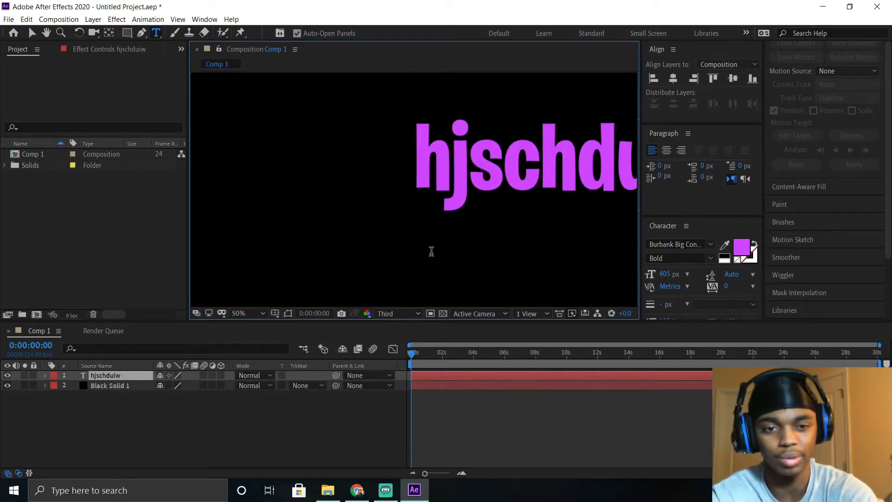
key(BackSpace)
key(BackSpace)
key(BackSpace)
key(BackSpace)
key(BackSpace)
key(BackSpace)
key(BackSpace)
key(BackSpace)
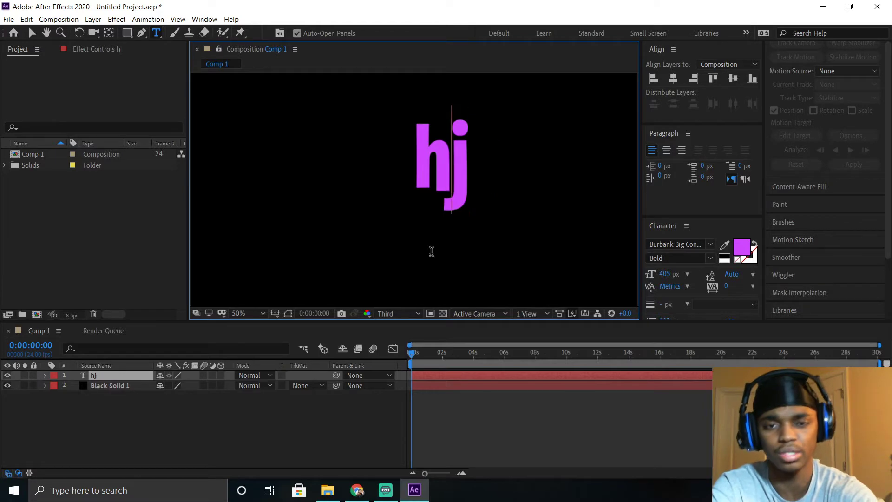
text(TUTORIAL)
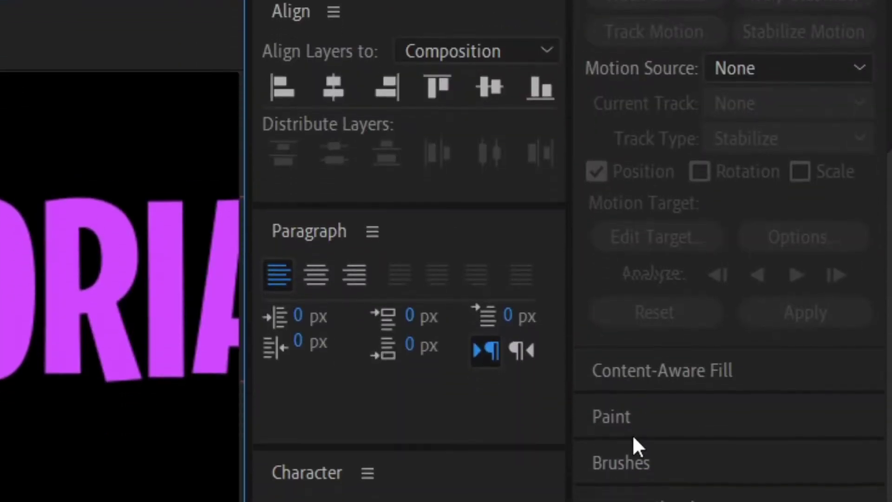
Step: Centre the TUTORIAL text horizontally and vertically with the Align panel
click(633, 269)
scroll(743, 288, down, 3)
click(741, 336)
scroll(742, 341, down, 5)
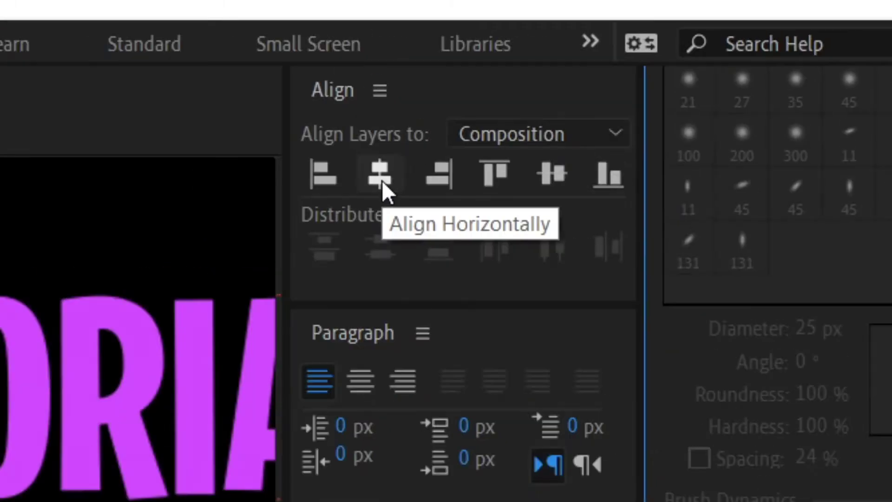
click(381, 174)
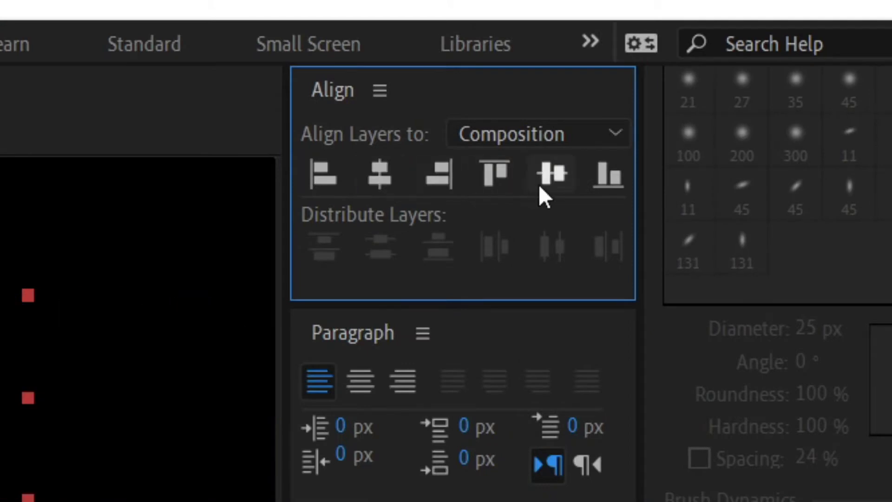
click(538, 183)
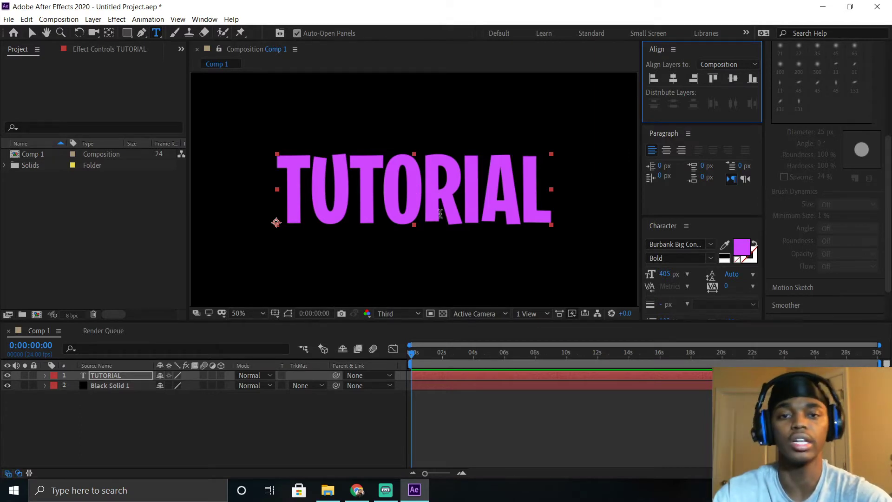
Step: Switch TUTORIAL to the Cattedrale-Demo font and recentre it in the composition
click(682, 236)
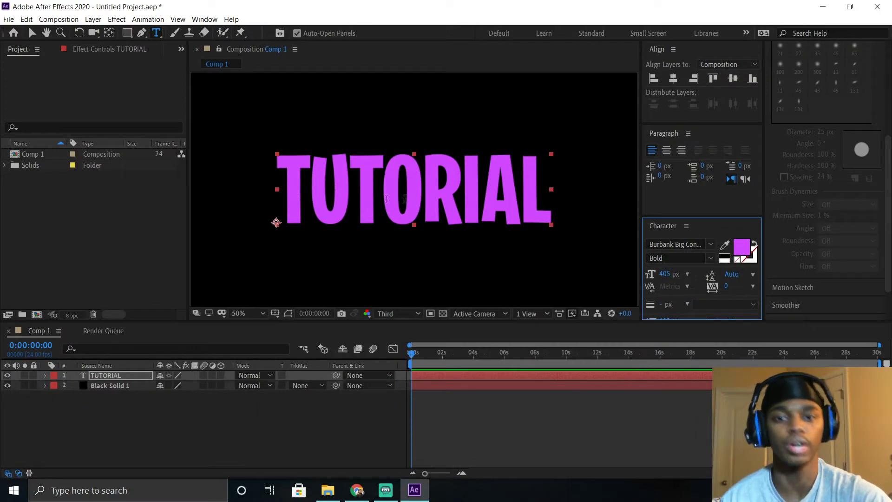
click(707, 245)
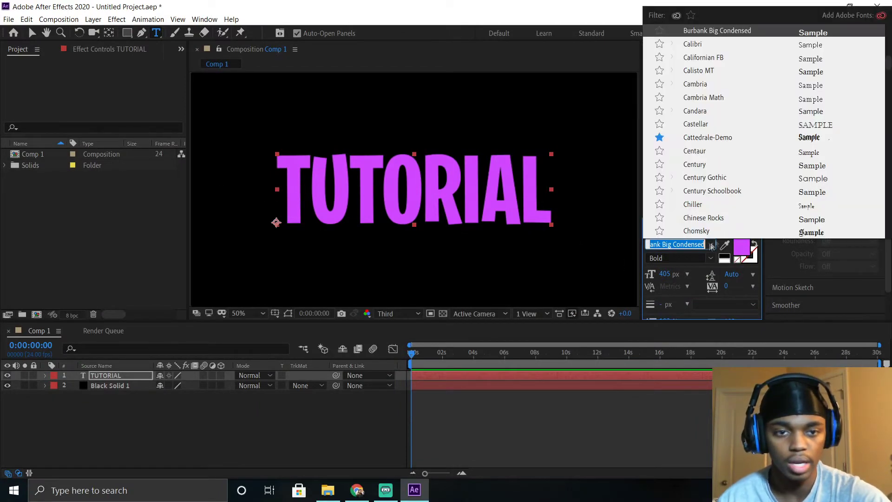
click(695, 138)
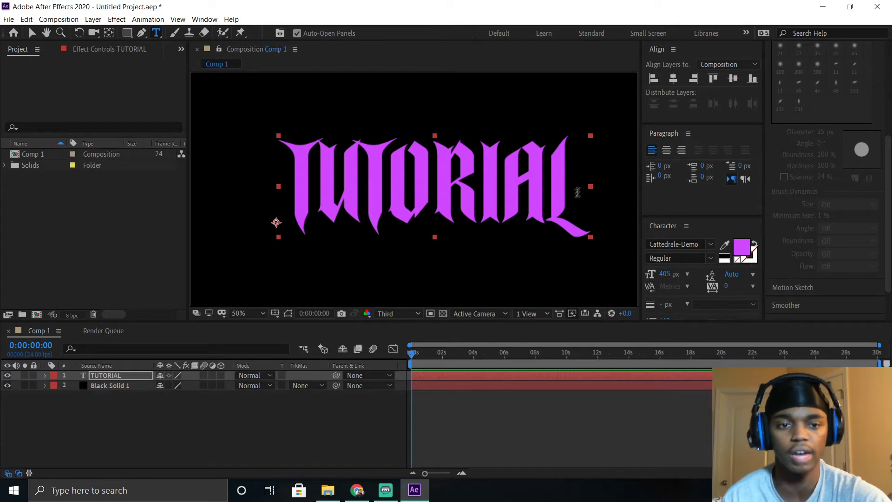
click(673, 78)
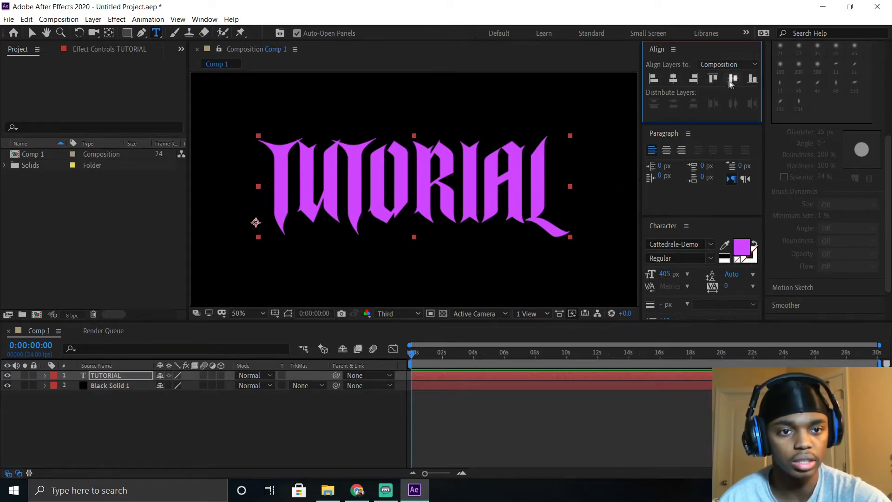
click(732, 79)
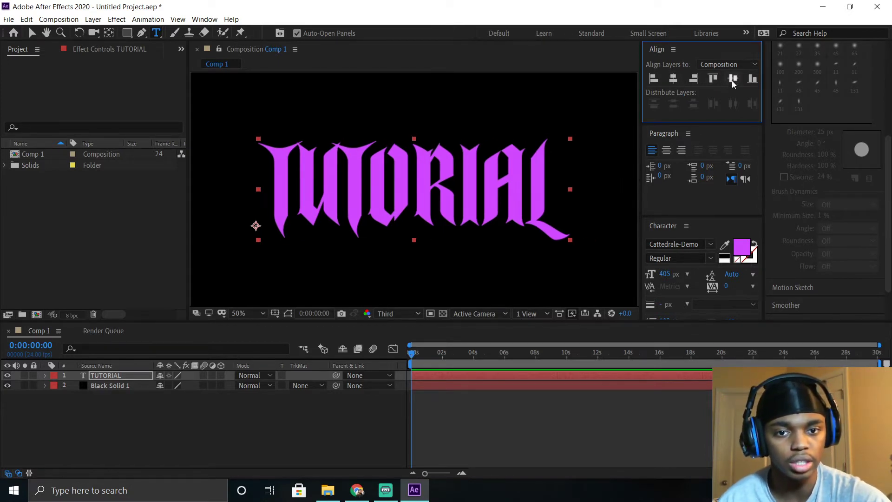
Step: Change the font to Bookman Old Style at 326 px and recentre it horizontally
click(709, 245)
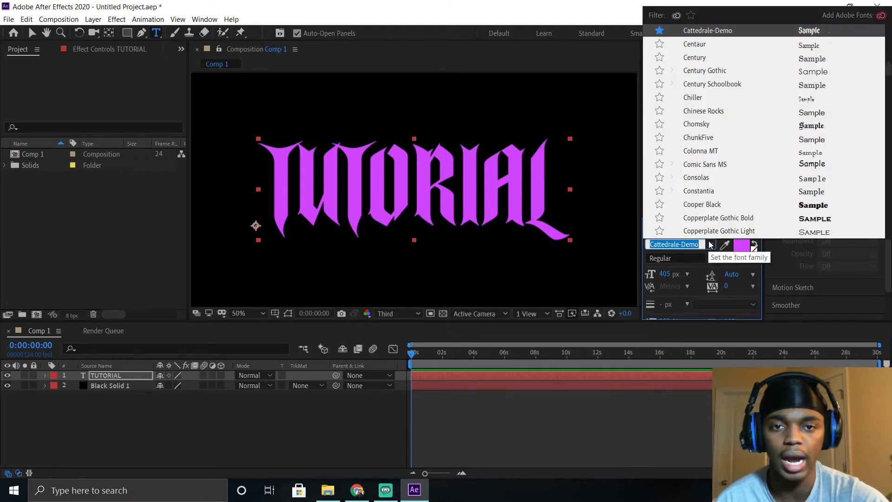
scroll(739, 76, up, 10)
click(706, 107)
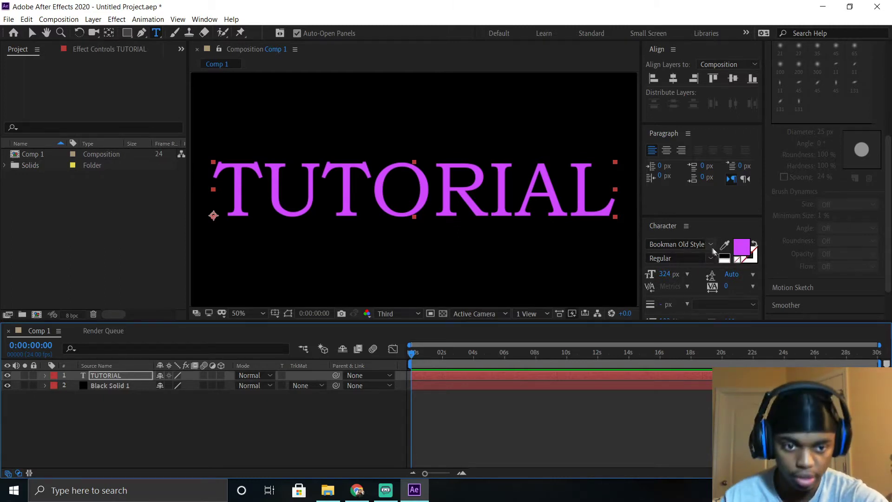
click(674, 272)
drag(673, 271, 674, 271)
click(672, 79)
click(191, 422)
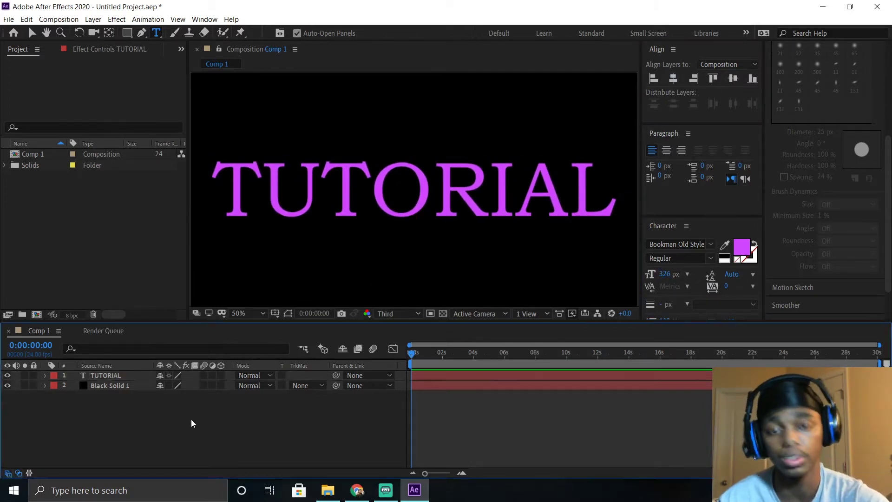
Step: Select Black Solid 1 and apply Effect > Video Copilot > Saber to it
key(v)
click(223, 386)
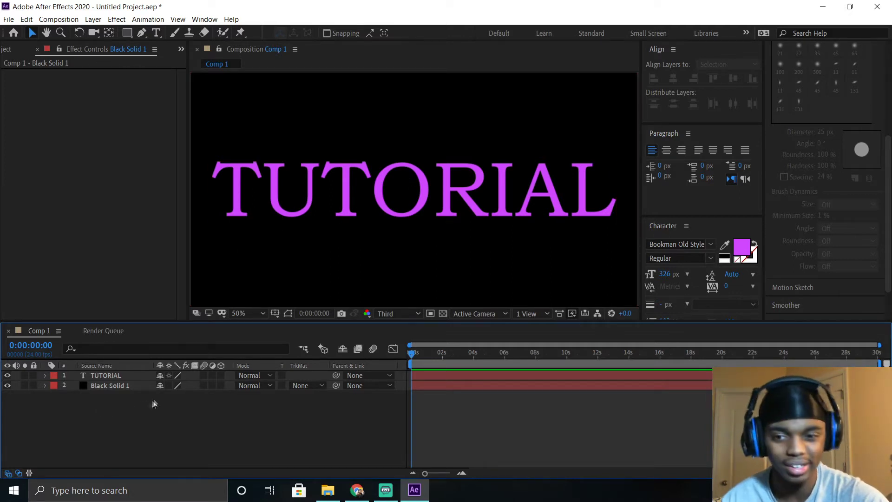
click(110, 385)
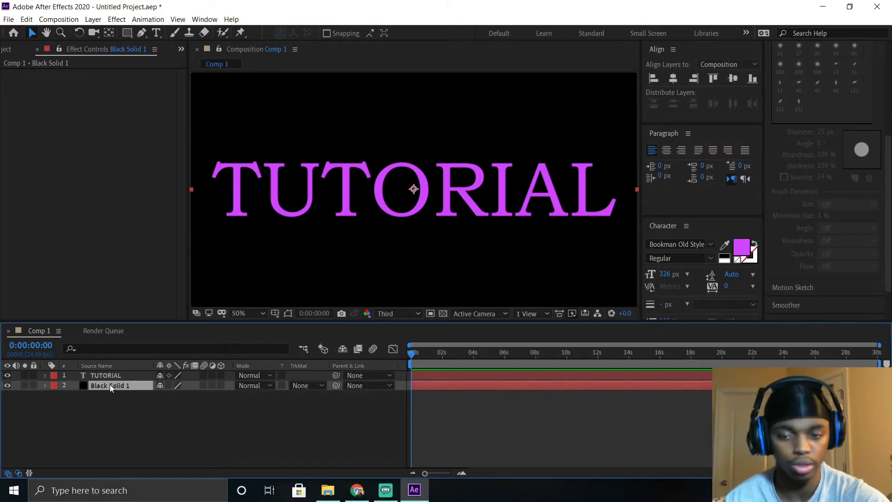
click(121, 19)
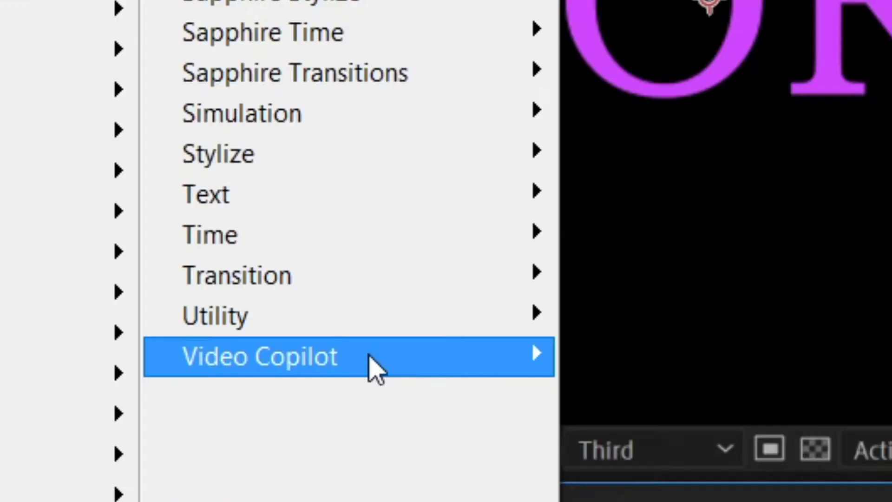
mouse_move(450, 405)
click(643, 362)
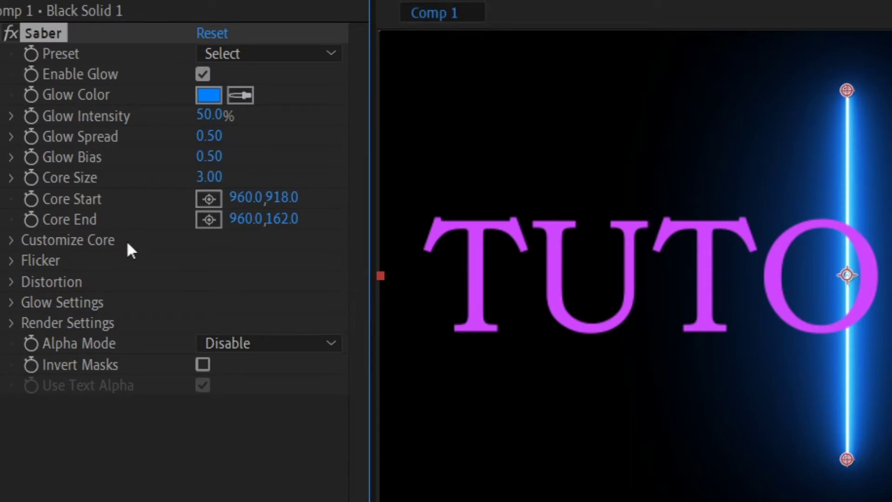
Step: Set Saber's Core Type to Text Layer using 1. TUTORIAL, and hide the TUTORIAL layer
click(9, 240)
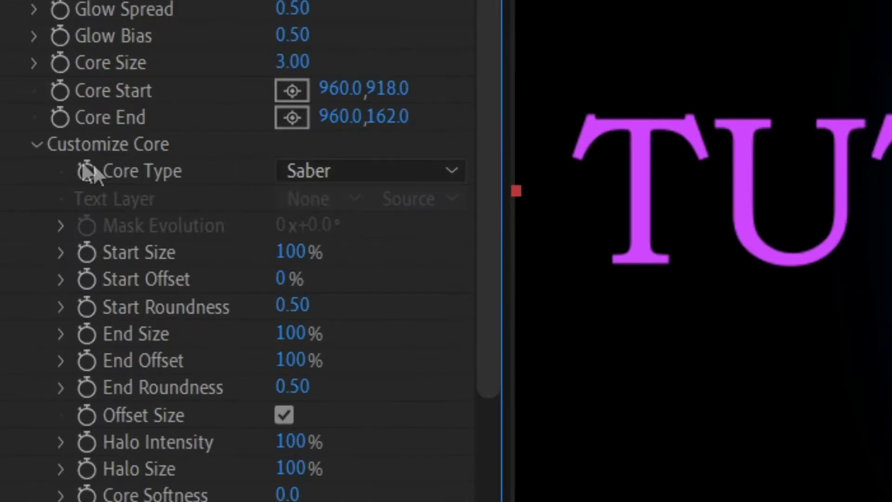
click(405, 170)
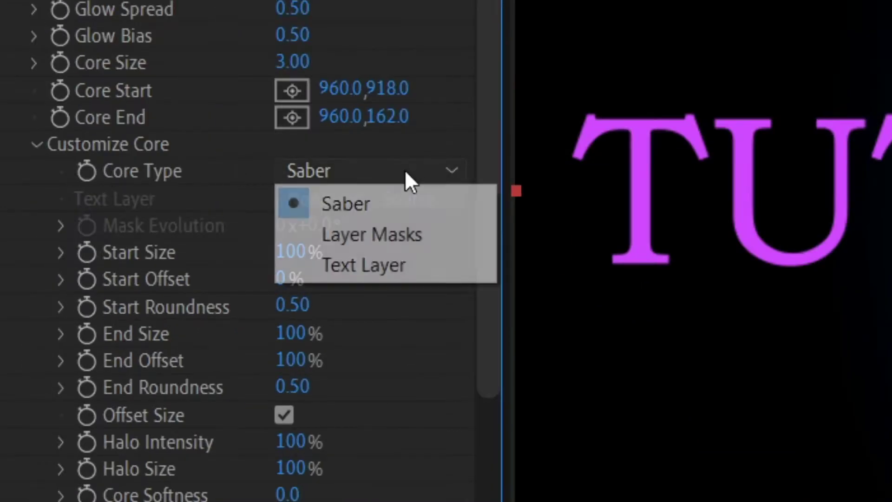
click(401, 266)
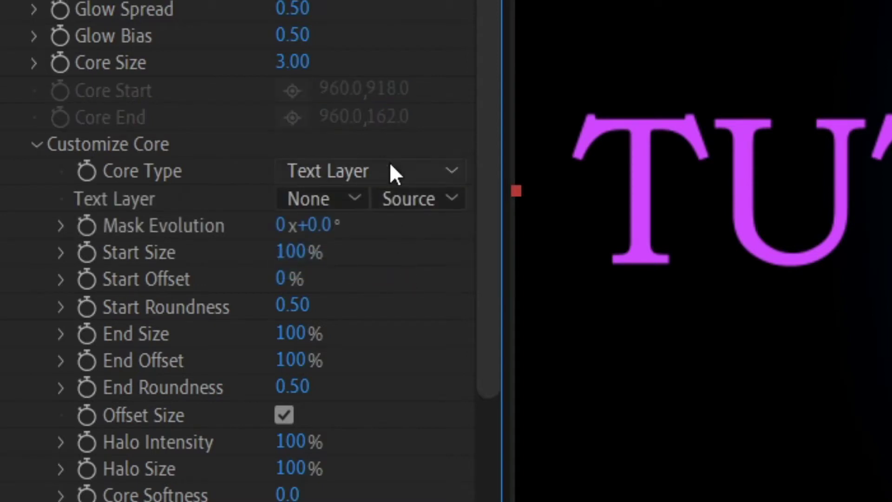
click(330, 197)
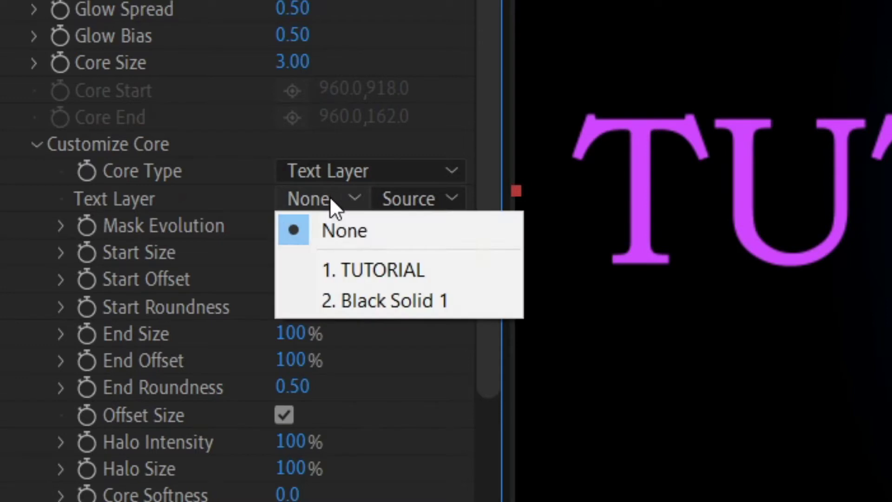
click(337, 269)
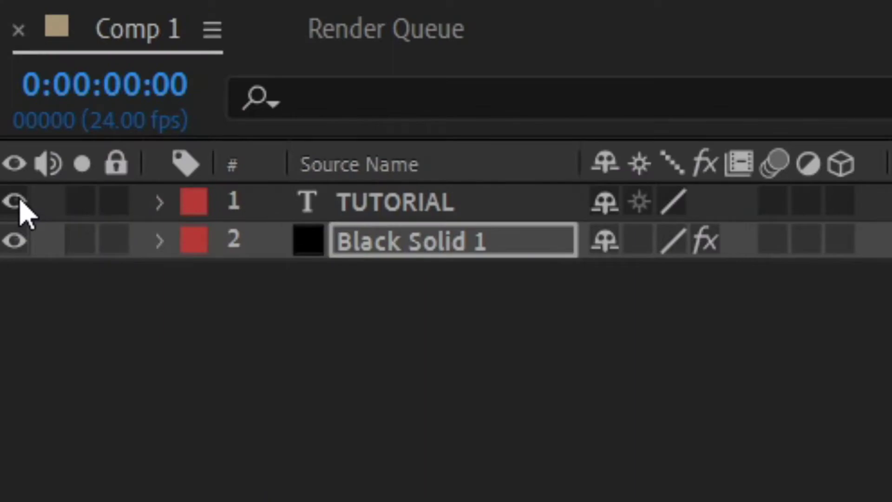
click(15, 200)
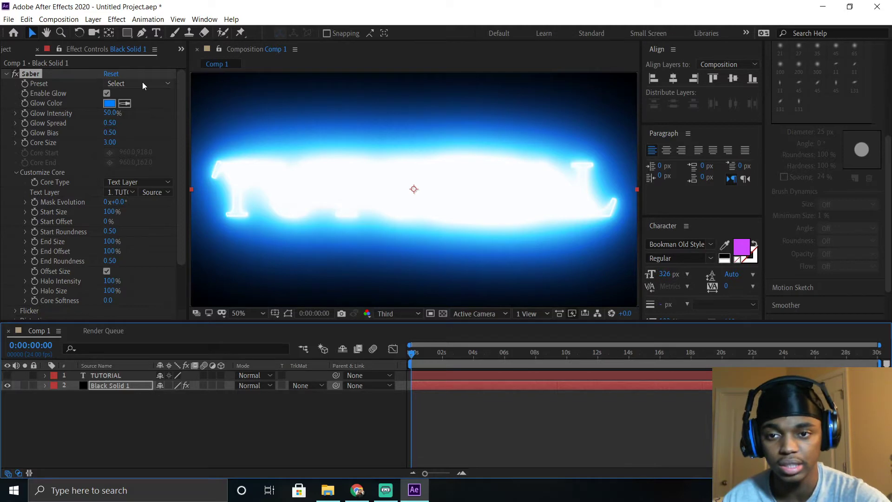
Step: Apply the yellow Energize preset from Saber's Preset list
click(154, 85)
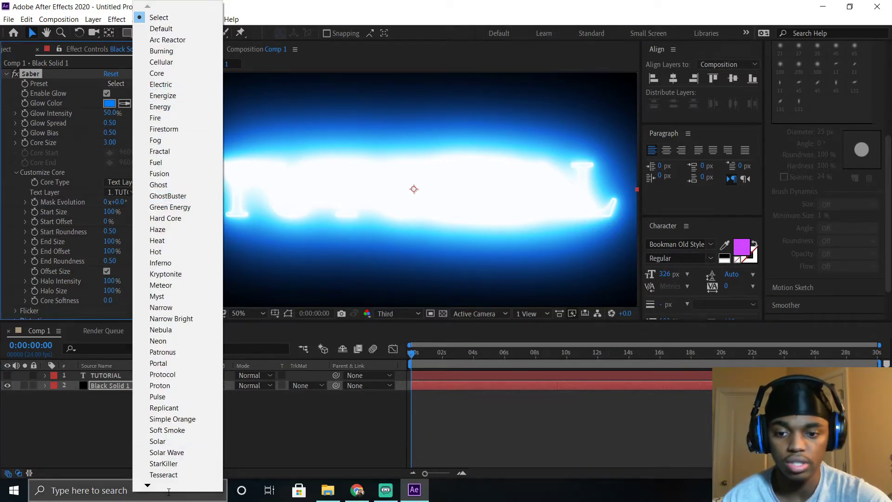
mouse_move(148, 485)
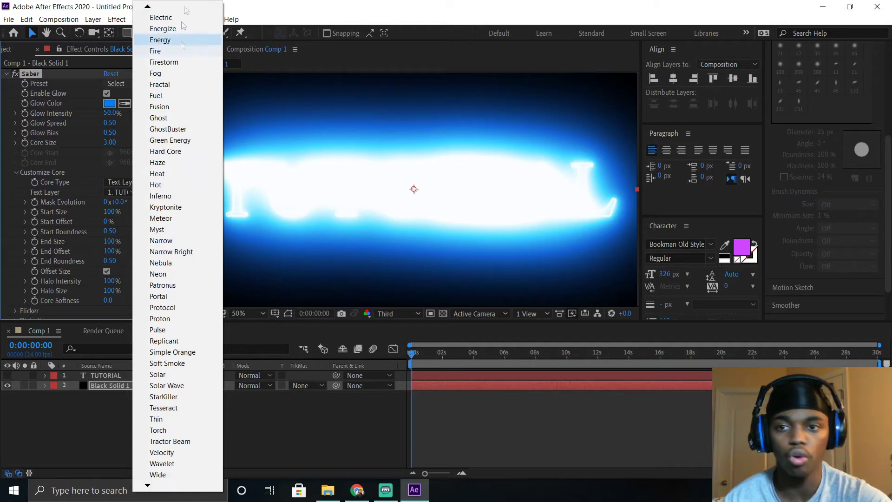
mouse_move(152, 7)
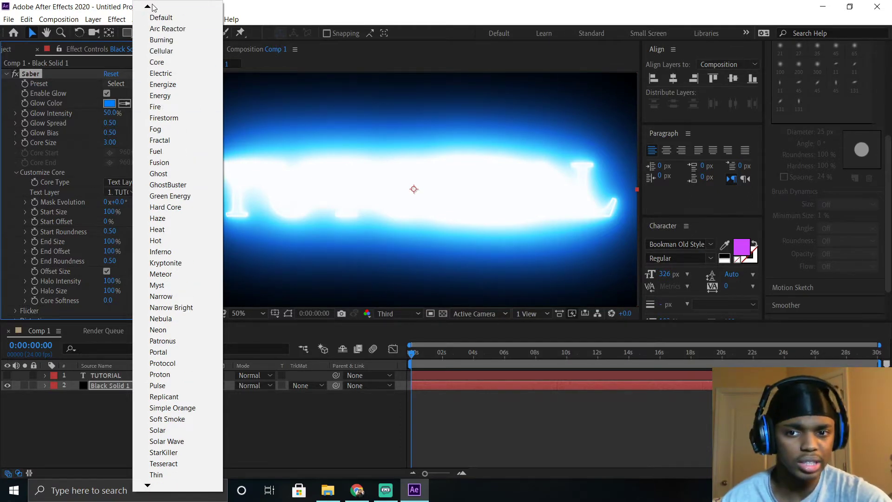
click(180, 84)
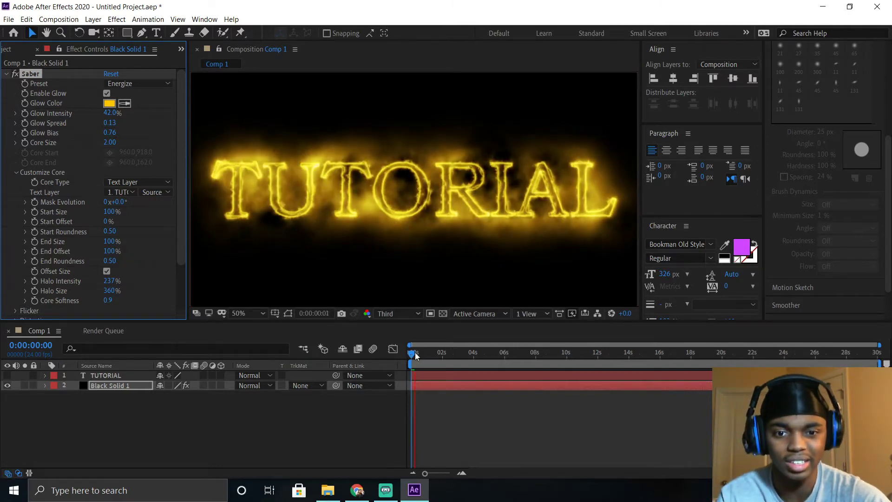
Step: Preview the Energize glow animation, then return to frame 0
key(space)
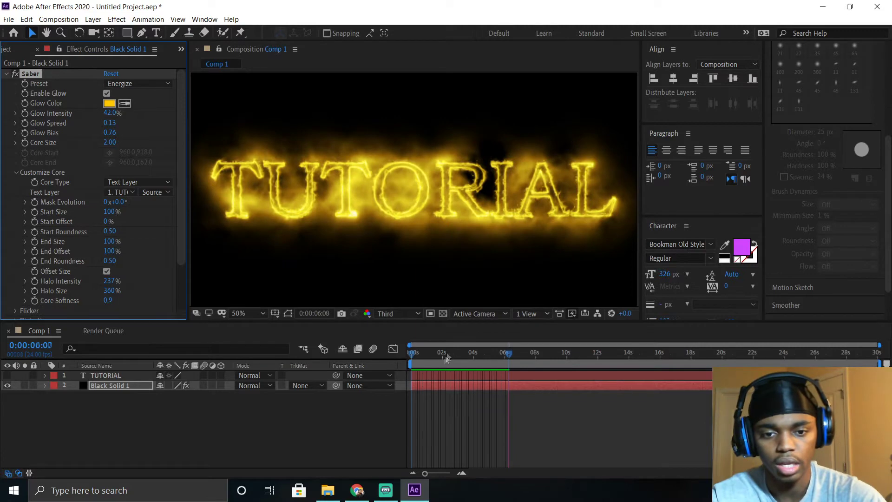
key(space)
key(space)
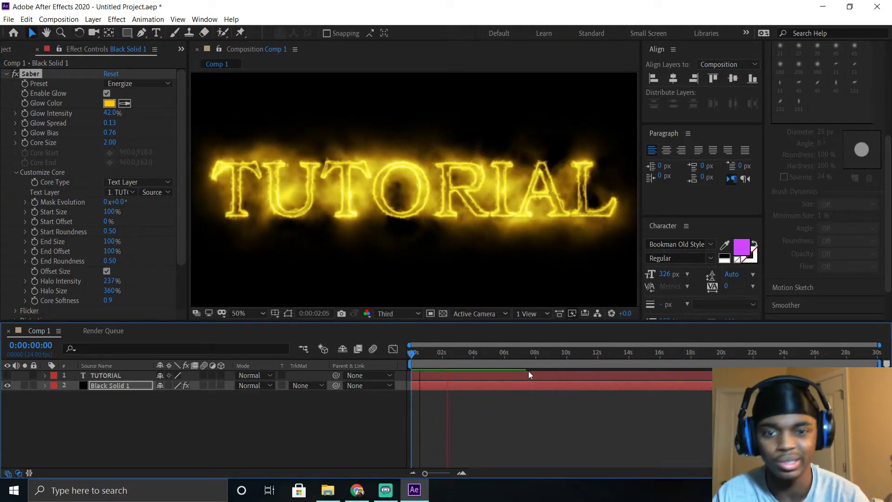
click(458, 358)
key(Home)
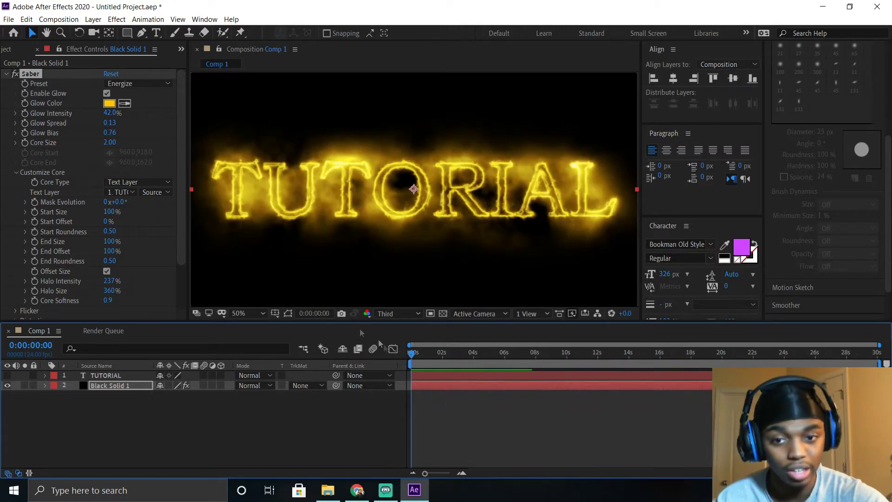
Step: Change Saber's Glow Color from yellow to cyan and preview the result
click(109, 103)
drag(207, 185, 209, 213)
click(299, 144)
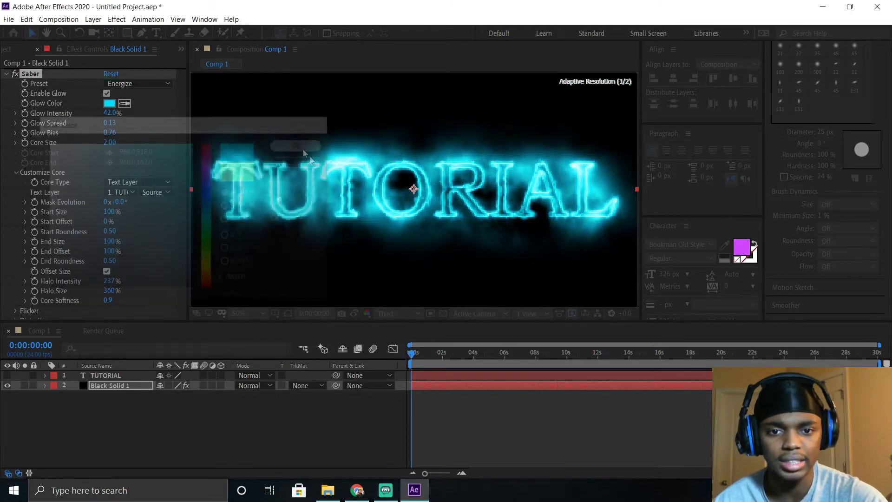
key(space)
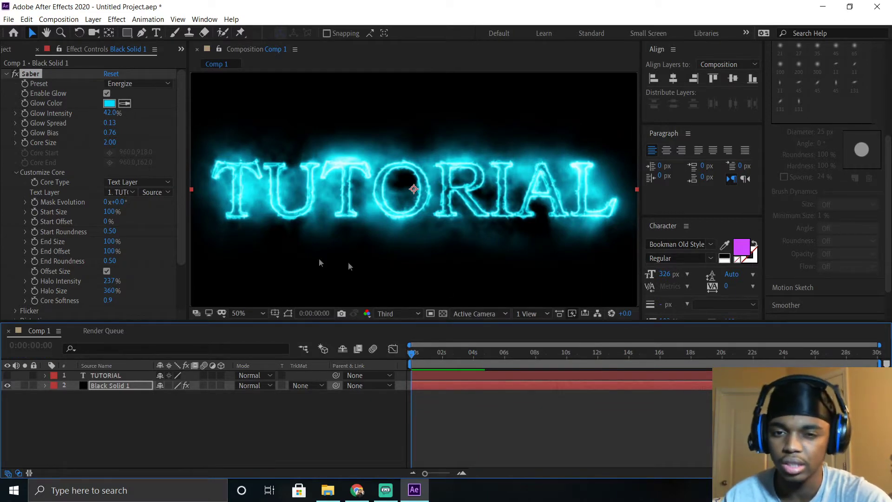
Step: Apply the orange Fuel preset and preview its fire animation
click(130, 85)
click(149, 157)
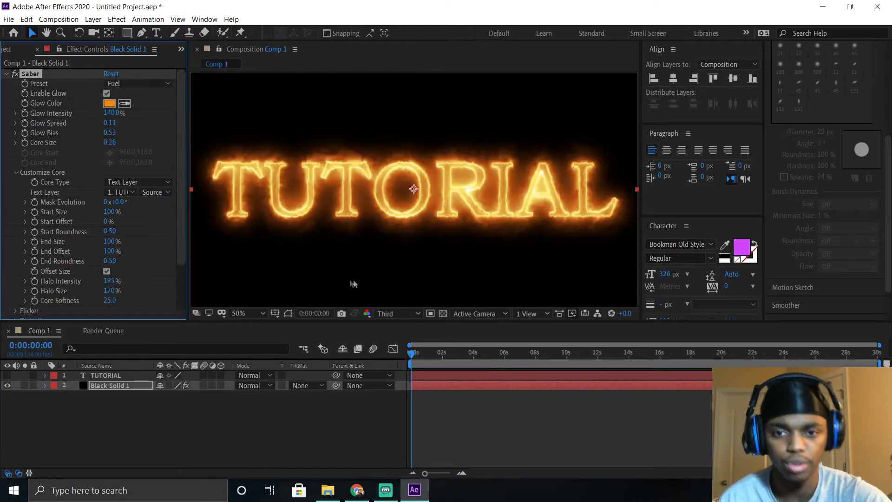
key(space)
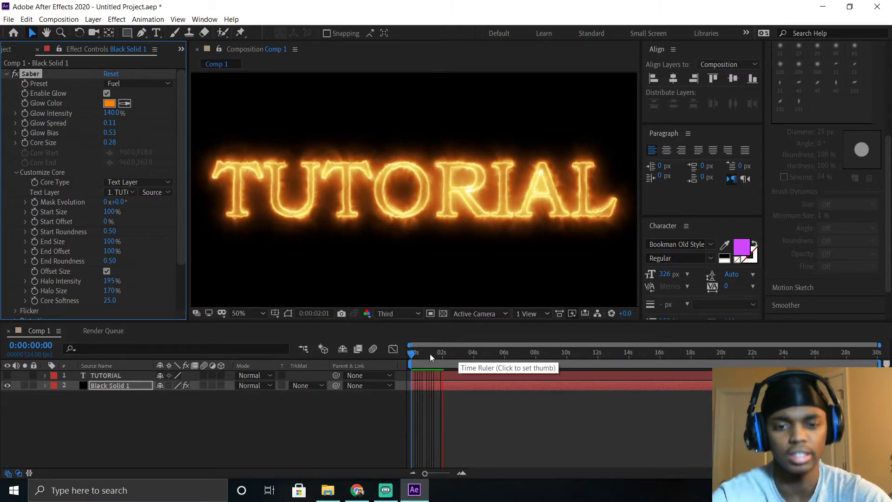
click(416, 355)
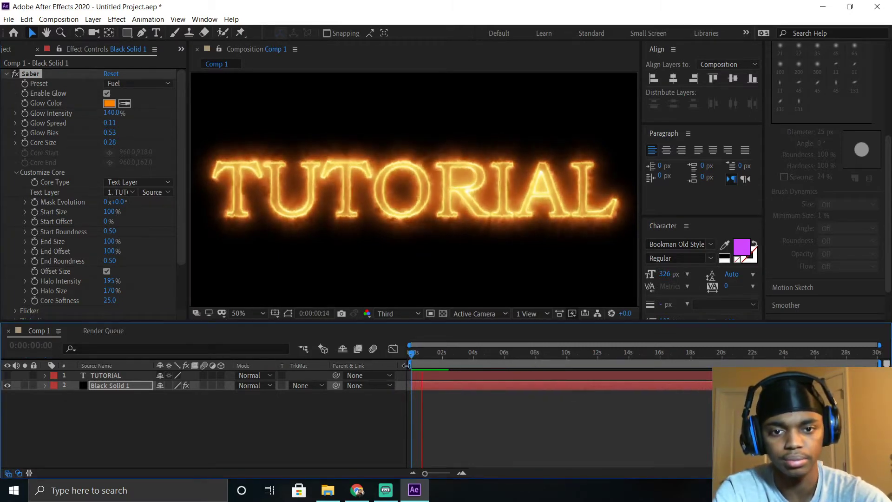
Step: Switch to the blue Arc Reactor preset and preview it from the start
click(155, 82)
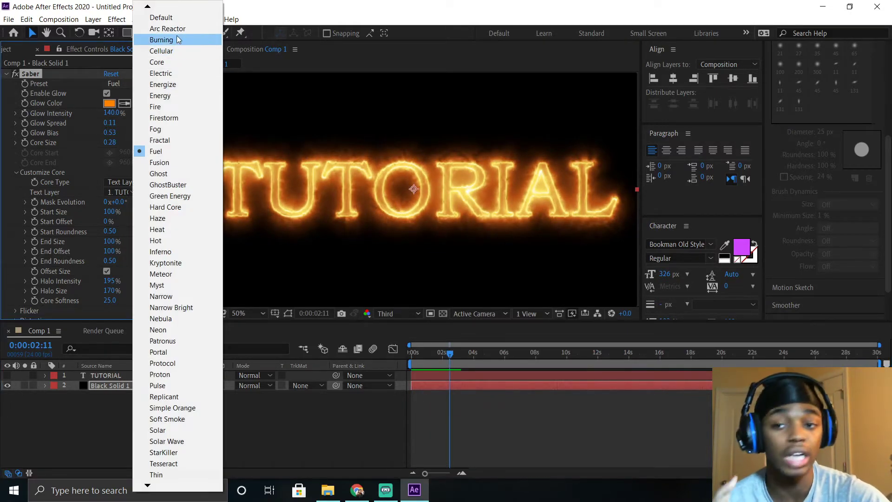
click(176, 28)
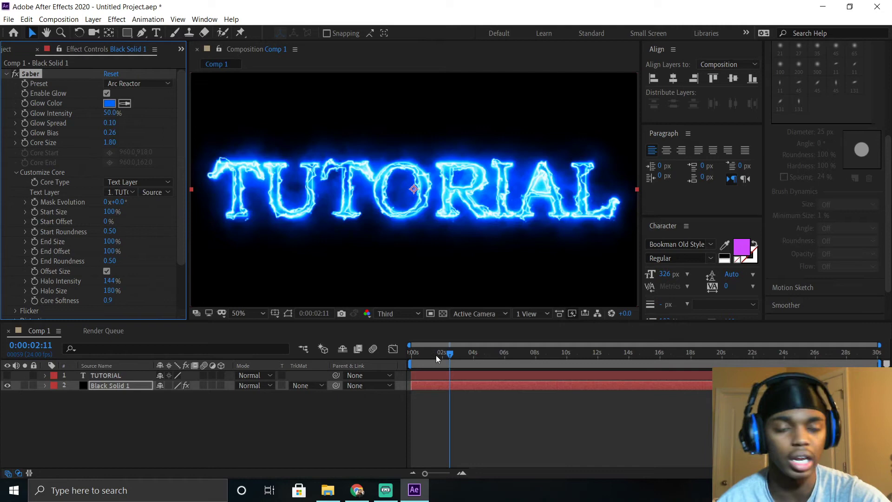
key(space)
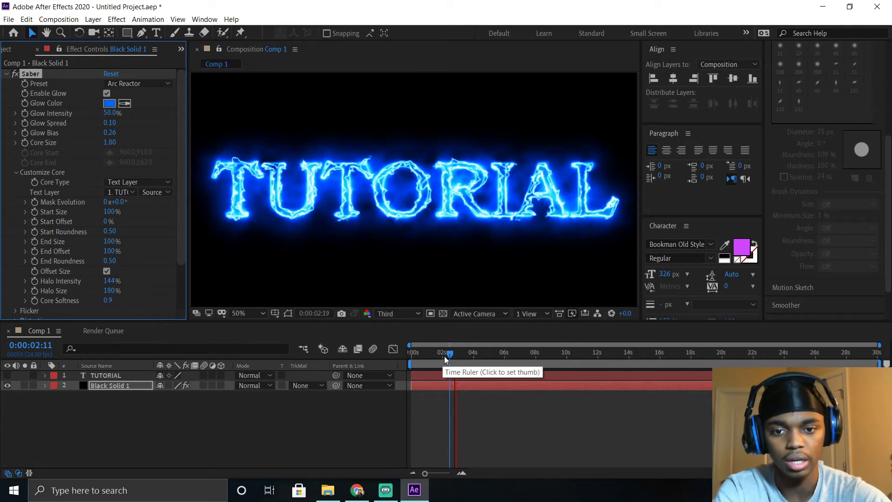
drag(444, 356, 392, 347)
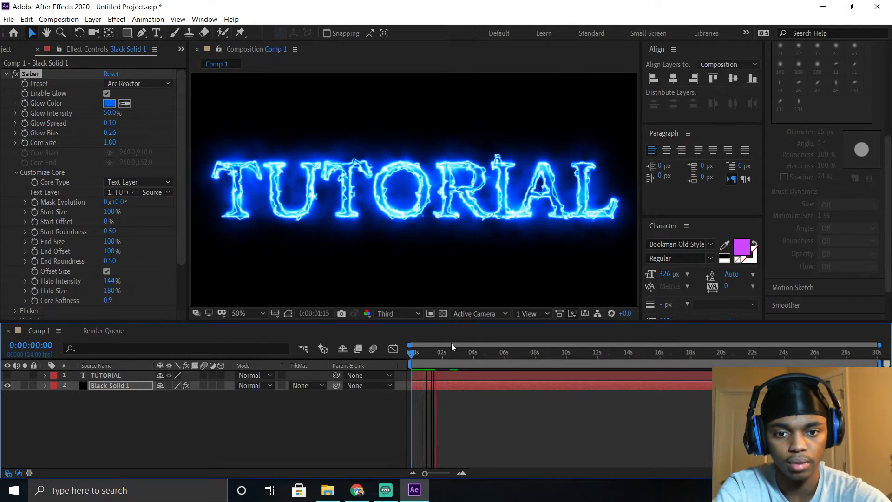
click(428, 350)
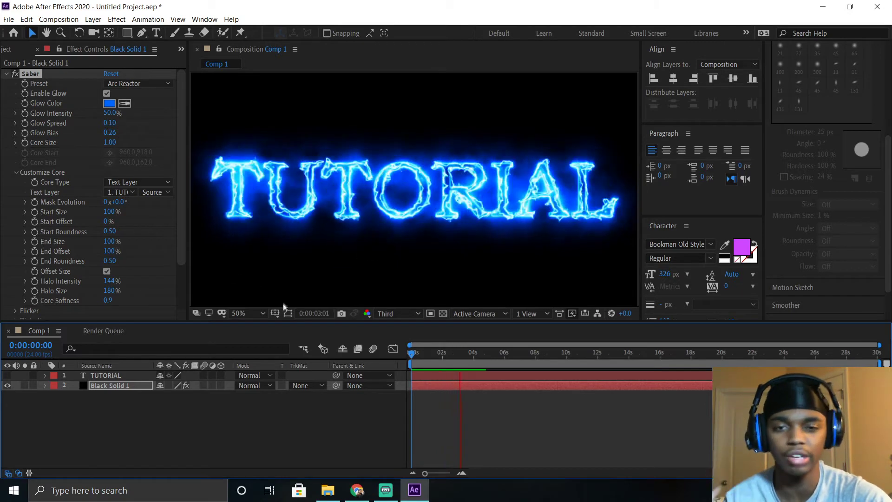
click(155, 83)
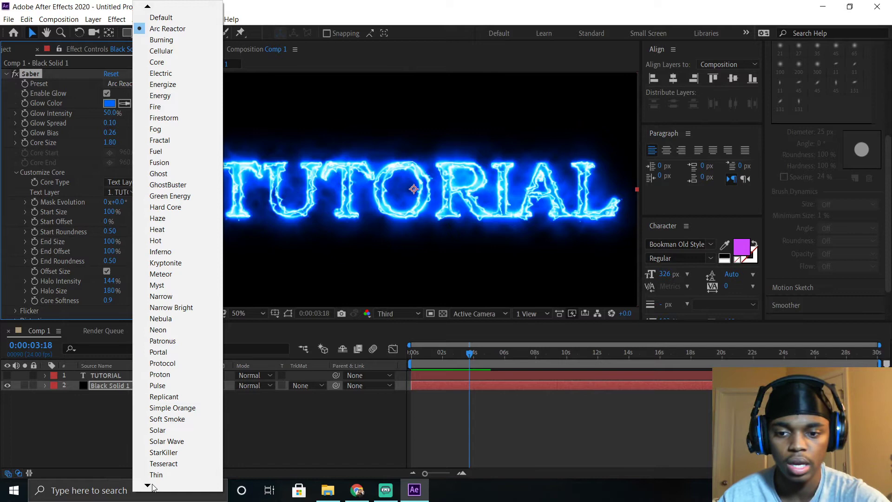
Step: Close Saber's Preset list with Arc Reactor kept and collapse the Customize Core group
mouse_move(147, 485)
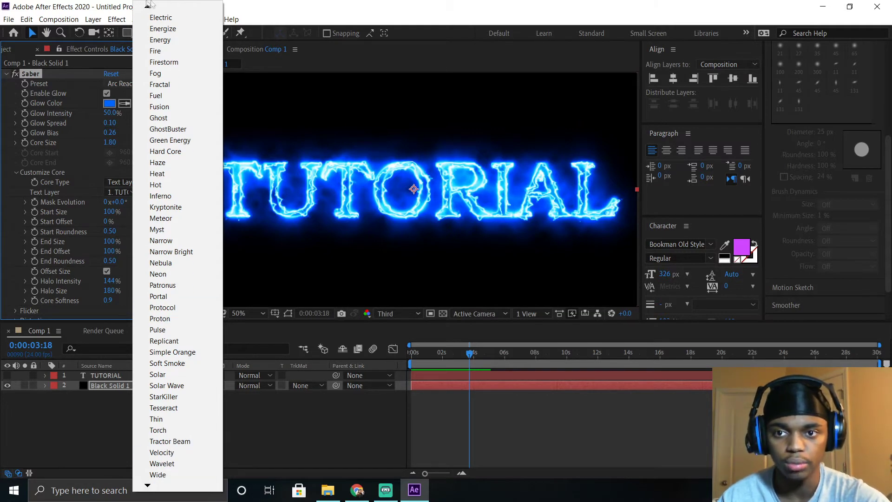
click(250, 4)
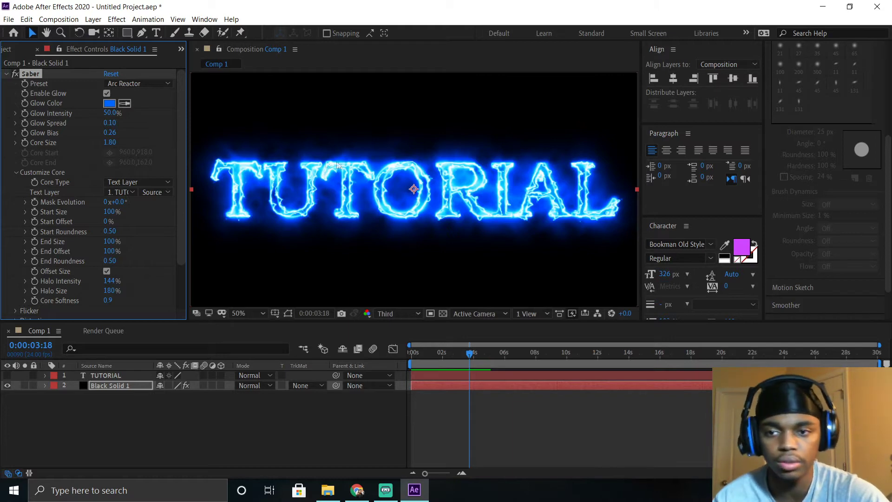
click(17, 171)
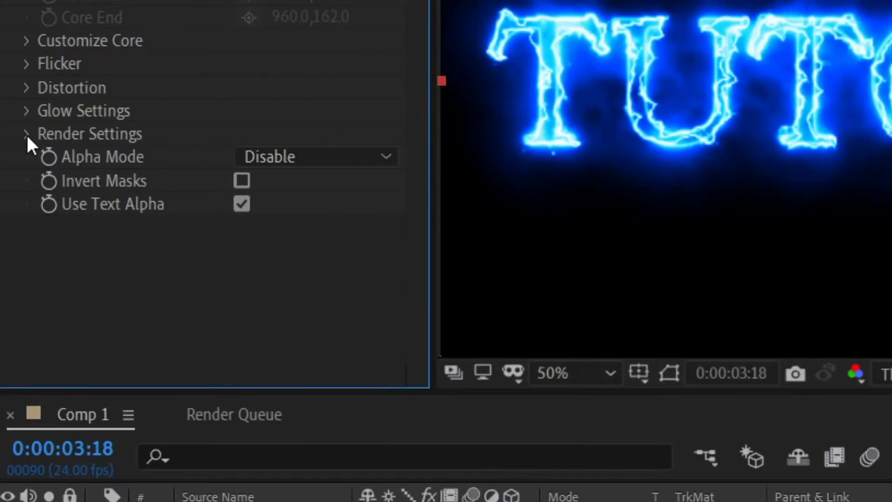
Step: Set Saber's Composite Settings from Black to Transparent, then toggle the transparency grid on and off
click(15, 212)
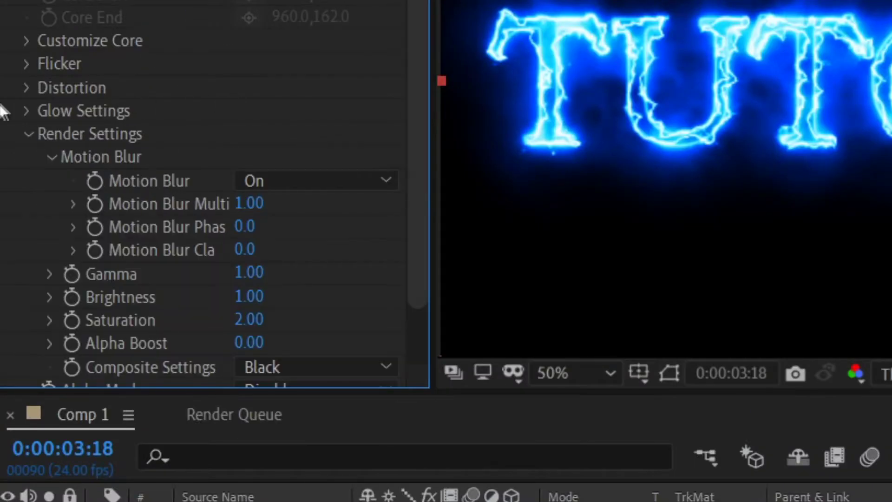
scroll(3, 111, down, 3)
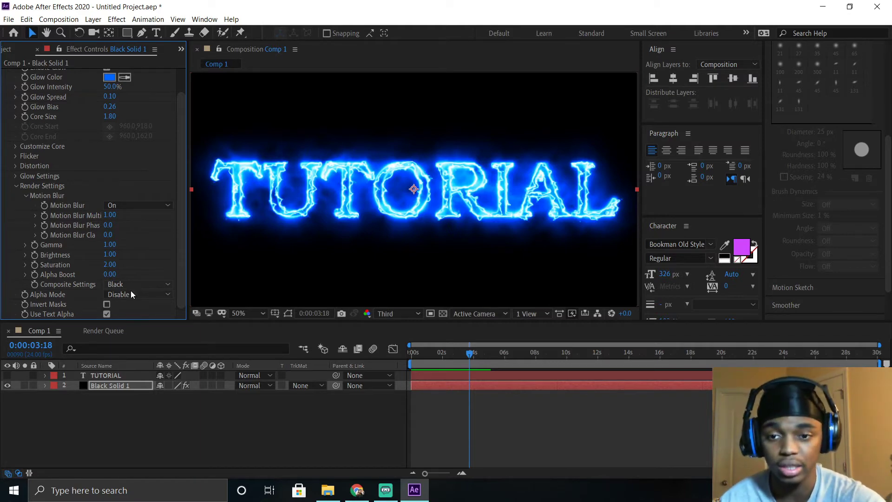
click(136, 284)
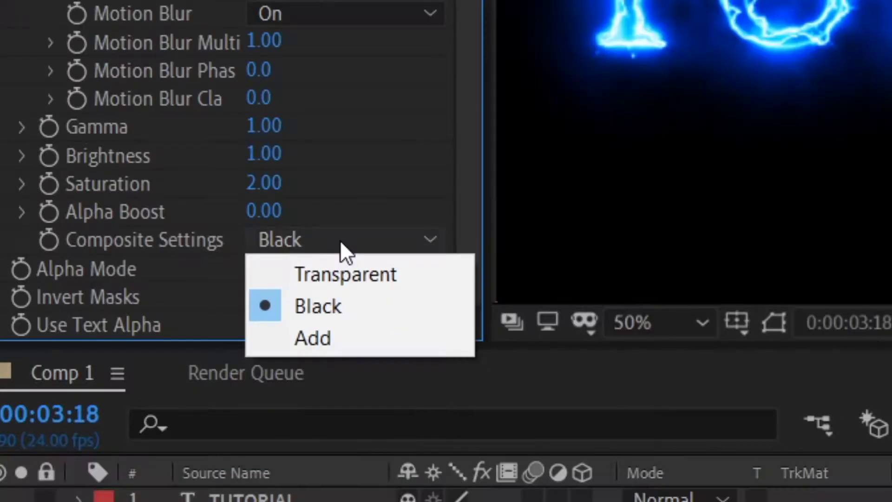
click(137, 299)
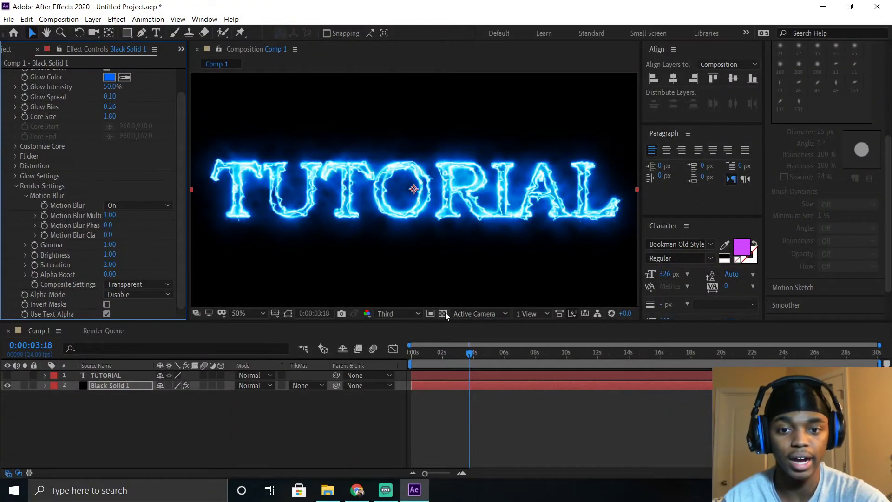
click(443, 314)
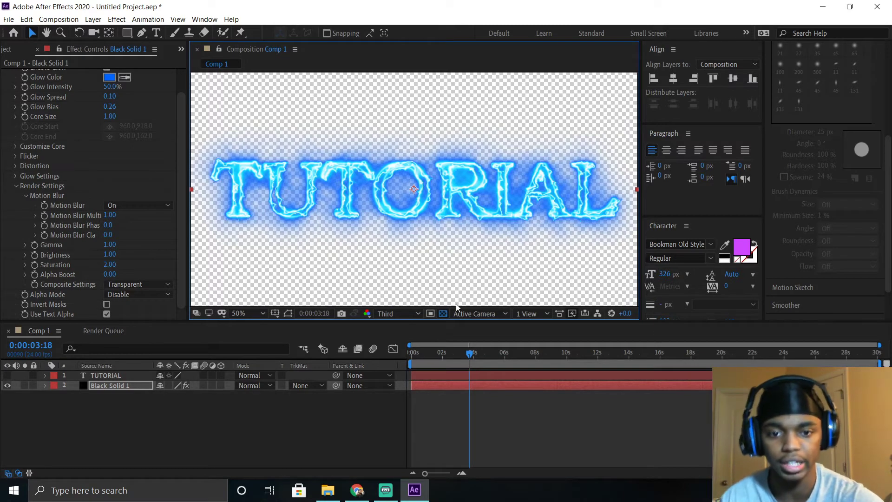
click(443, 314)
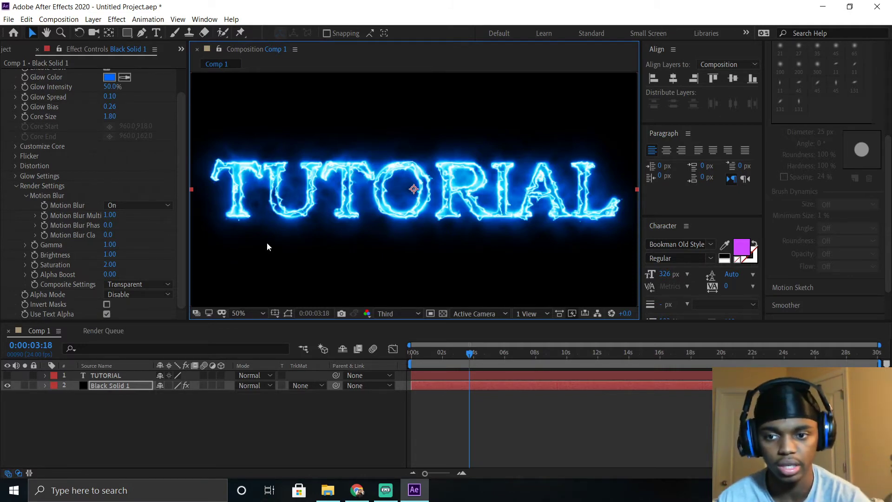
Step: Collapse Saber's Render Settings and drag the work area end back to about 10 seconds
click(16, 186)
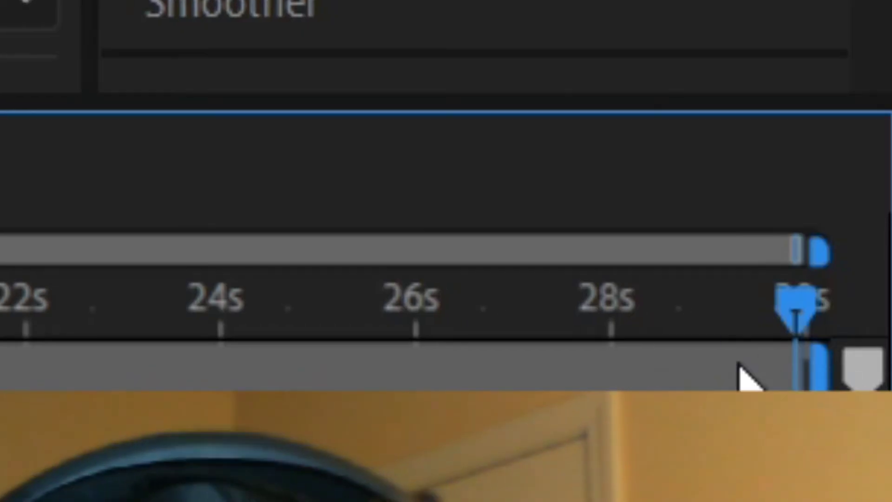
click(855, 353)
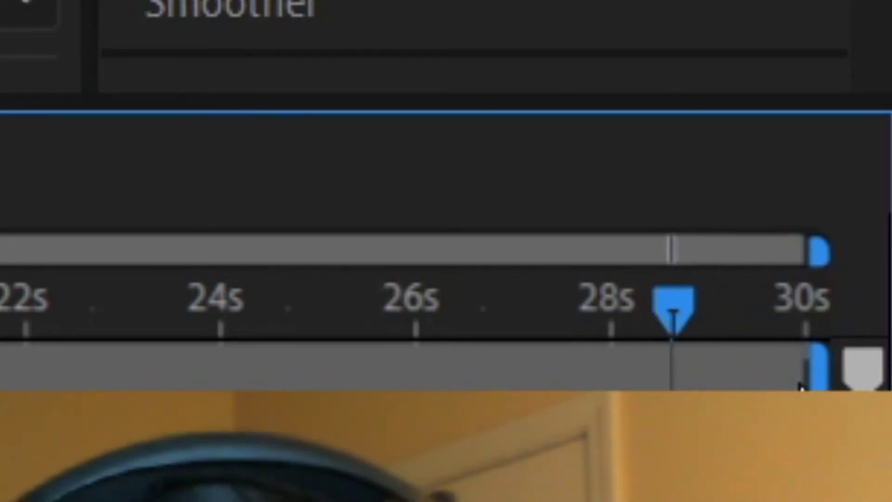
drag(825, 365, 613, 356)
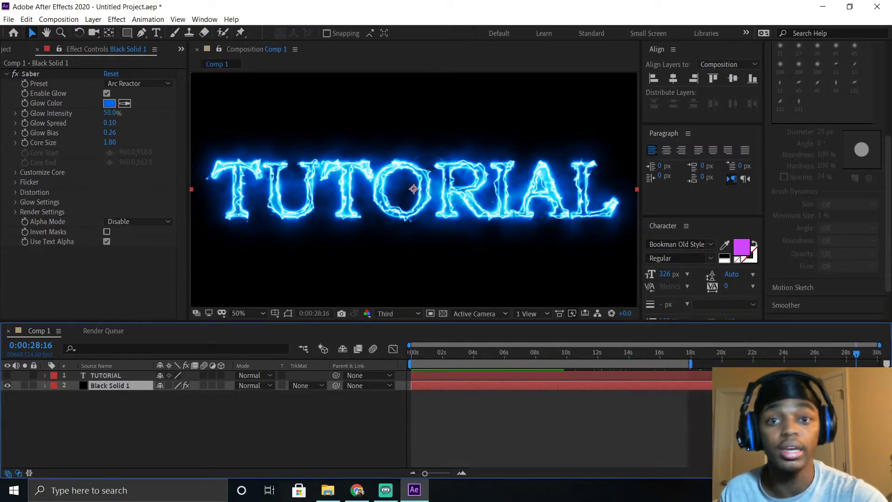
drag(690, 363, 568, 355)
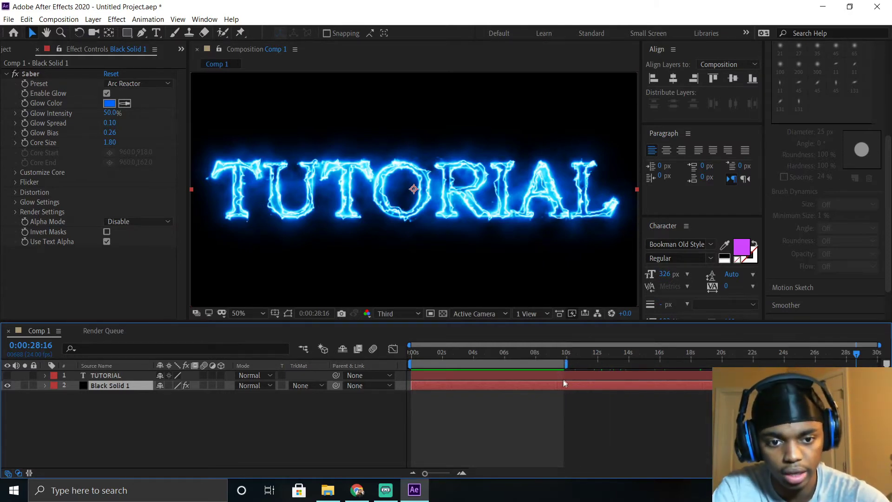
Step: Split the TUTORIAL text layer at about 9:19 and delete its later piece
click(564, 375)
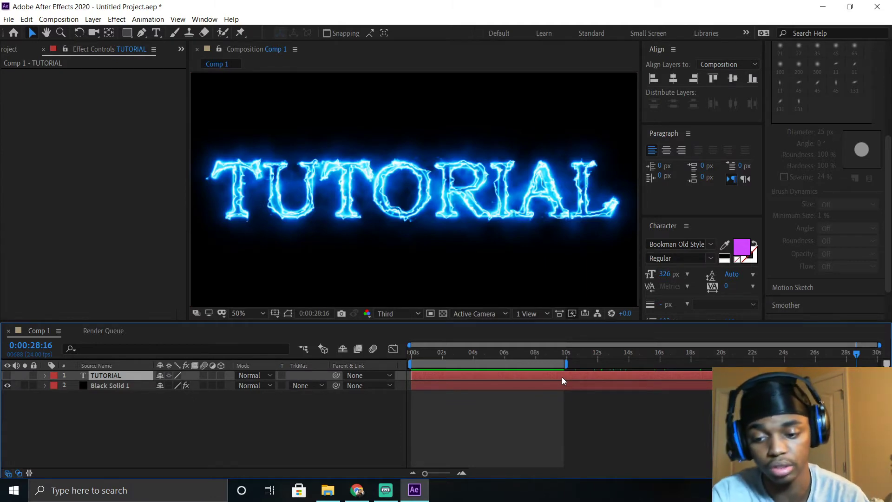
key(ctrl+d)
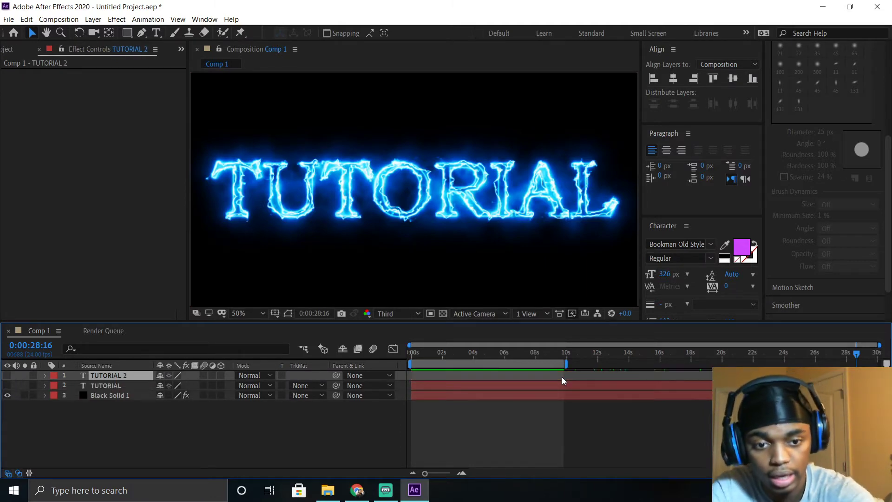
key(ctrl+z)
drag(581, 354, 565, 354)
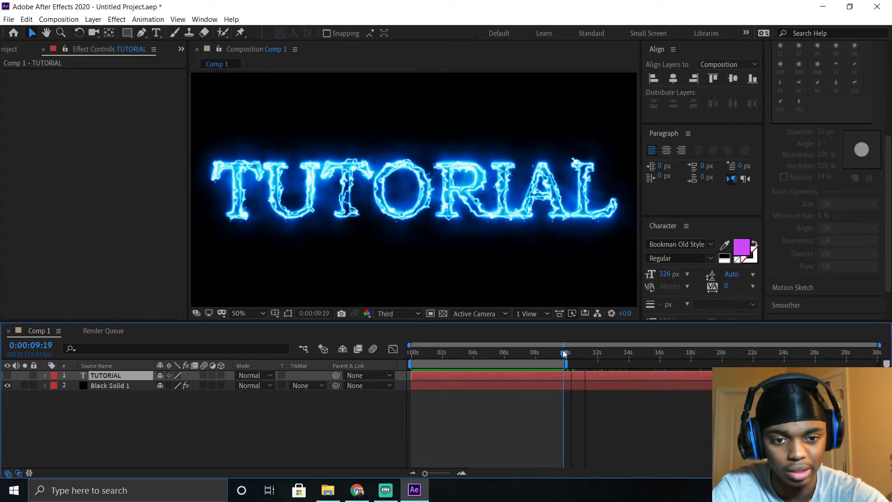
key(ctrl+shift+d)
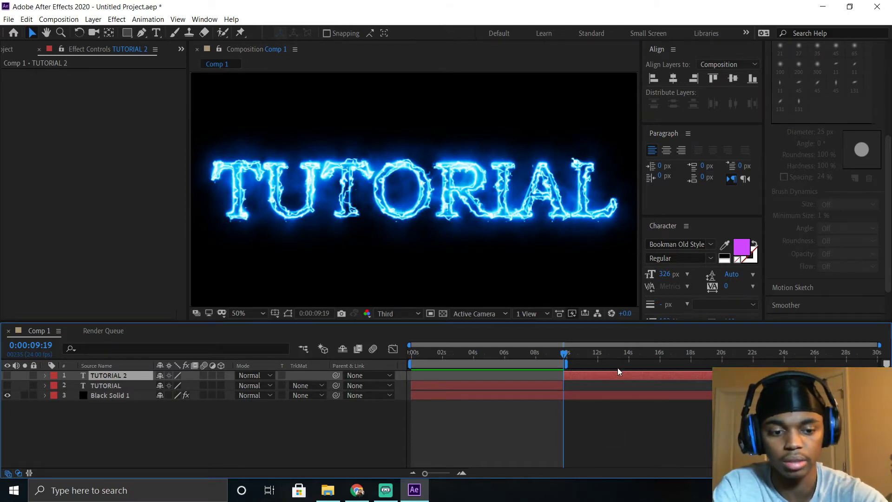
key(Delete)
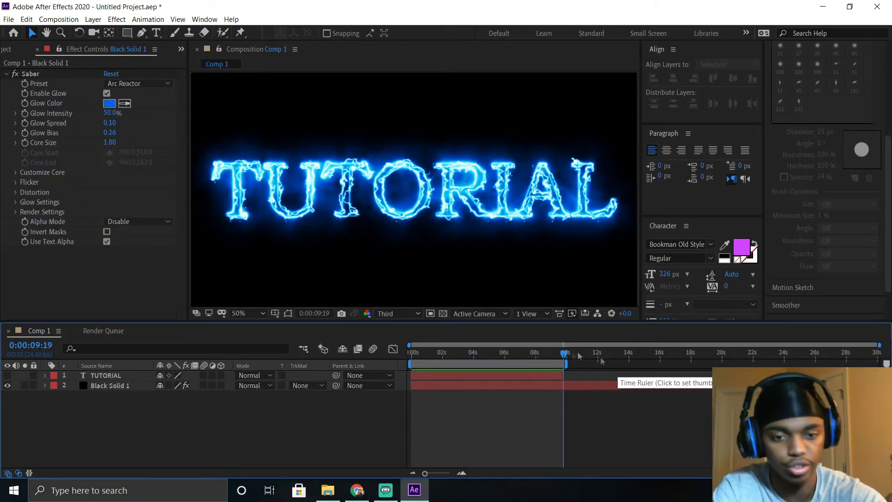
Step: Split Black Solid 1 at 9:19, delete the later piece, and scrub the timeline to check
click(562, 386)
key(ctrl+shift+d)
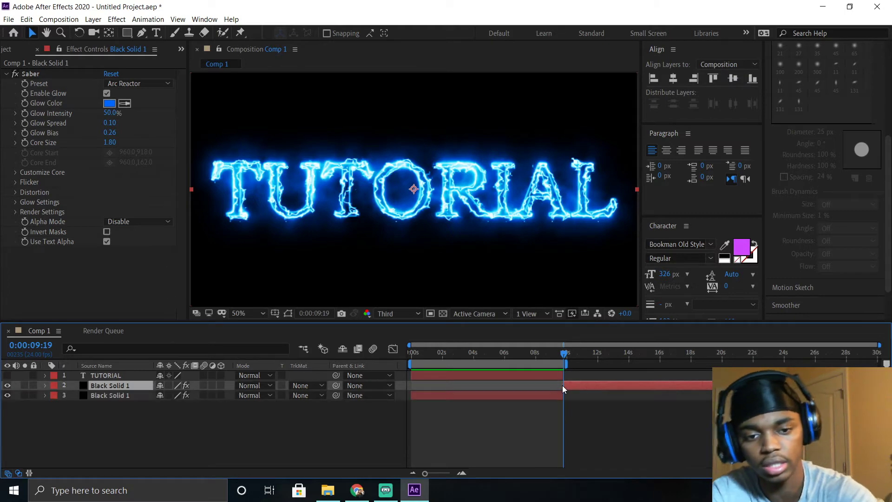
key(Delete)
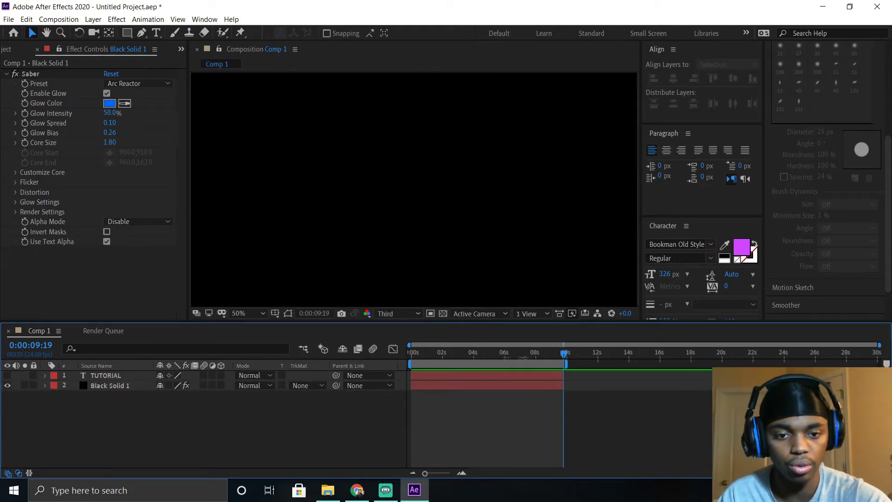
drag(461, 355, 599, 354)
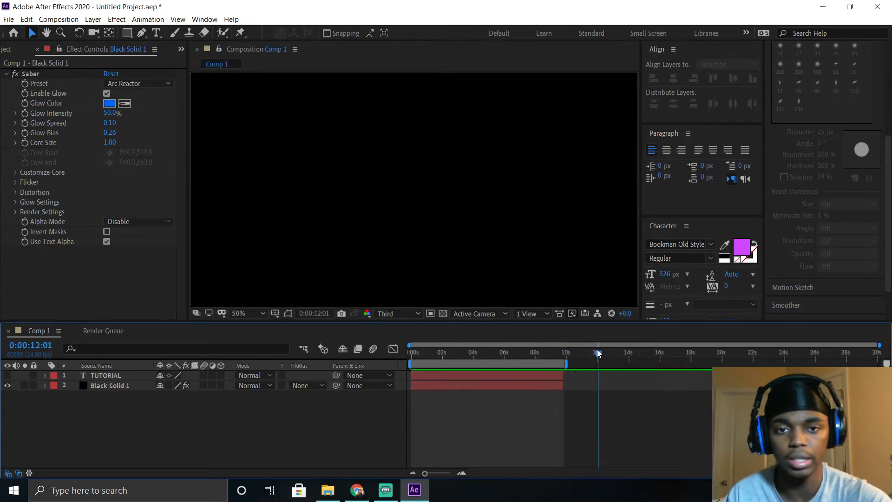
click(565, 355)
drag(564, 355, 857, 366)
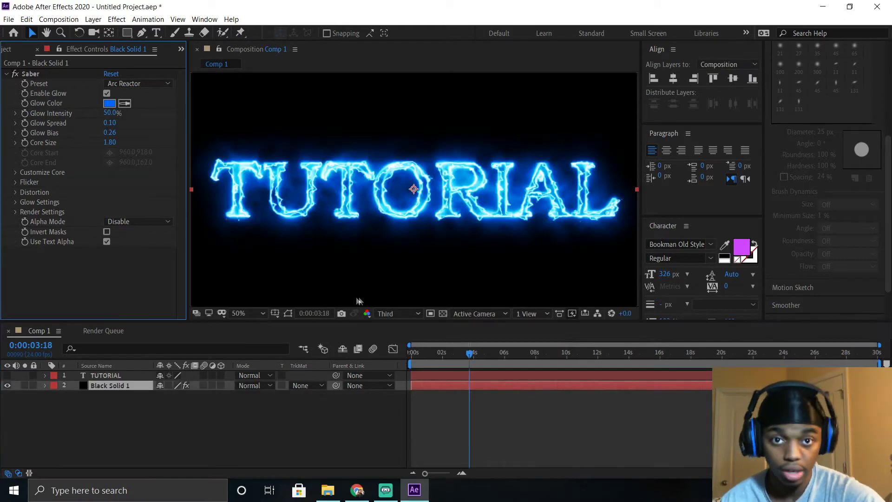
Step: Add Comp 1 to the Render Queue via File > Export
click(9, 19)
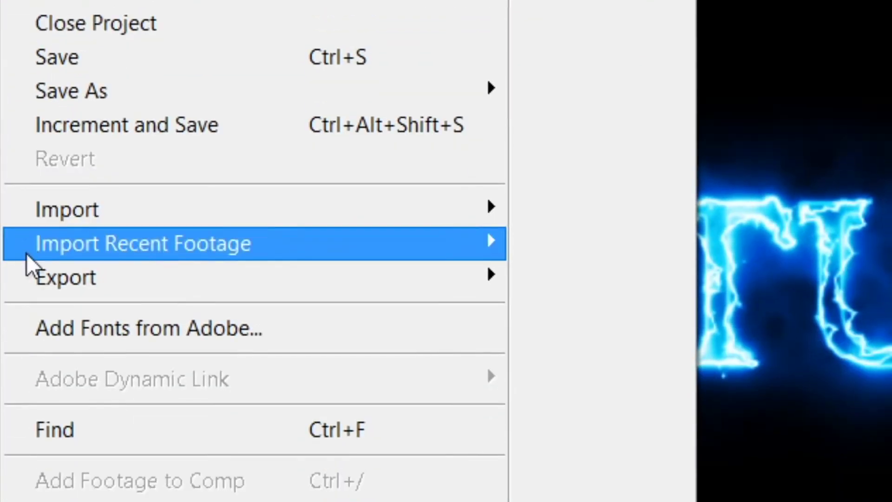
mouse_move(56, 292)
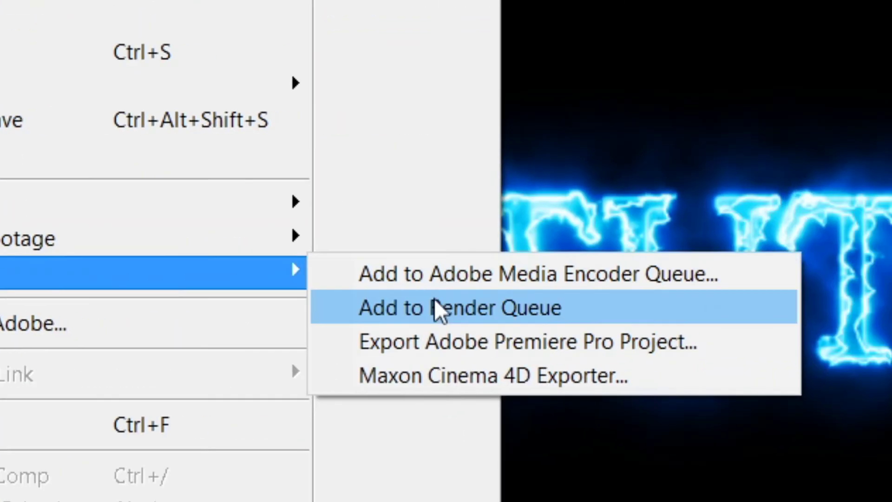
click(433, 301)
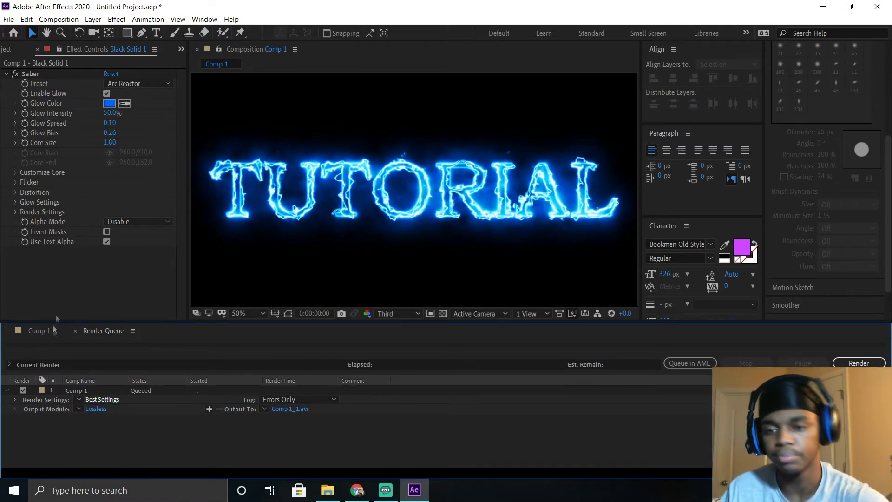
click(102, 400)
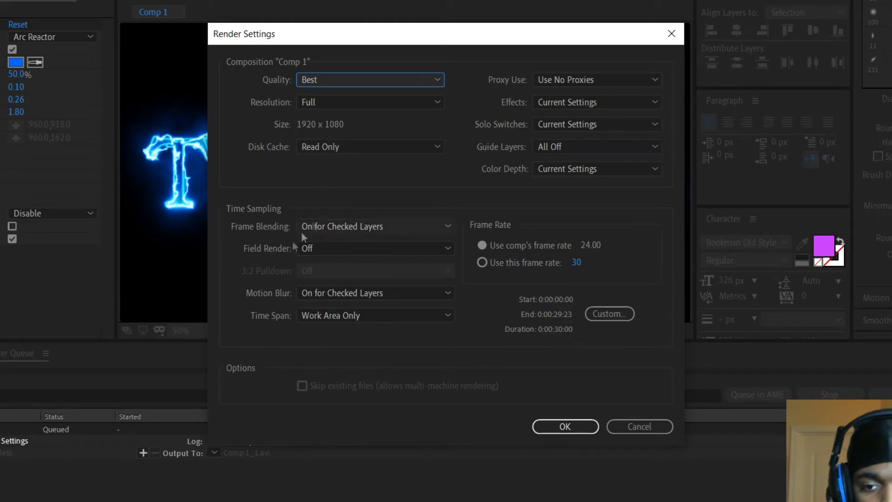
Step: Accept Comp 1's Best Settings render settings at full 1920 x 1080 resolution
click(567, 427)
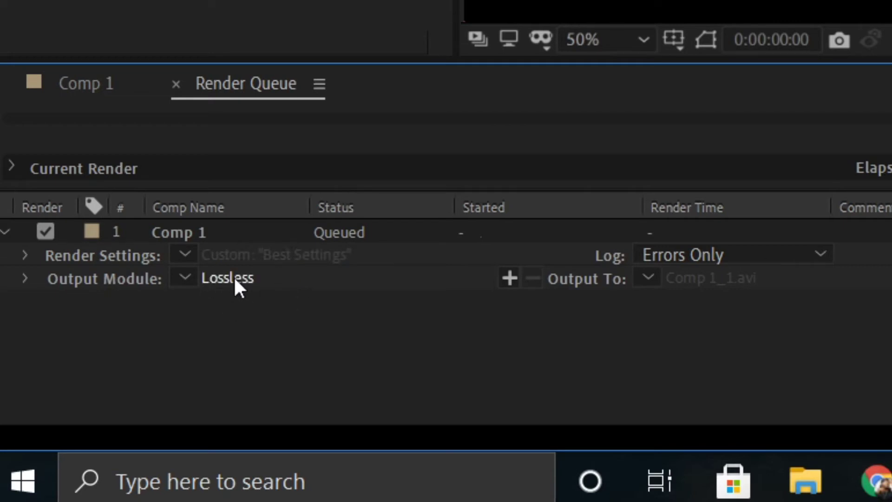
Step: Set Comp 1's output module to QuickTime format with RGB + Alpha channels
click(244, 282)
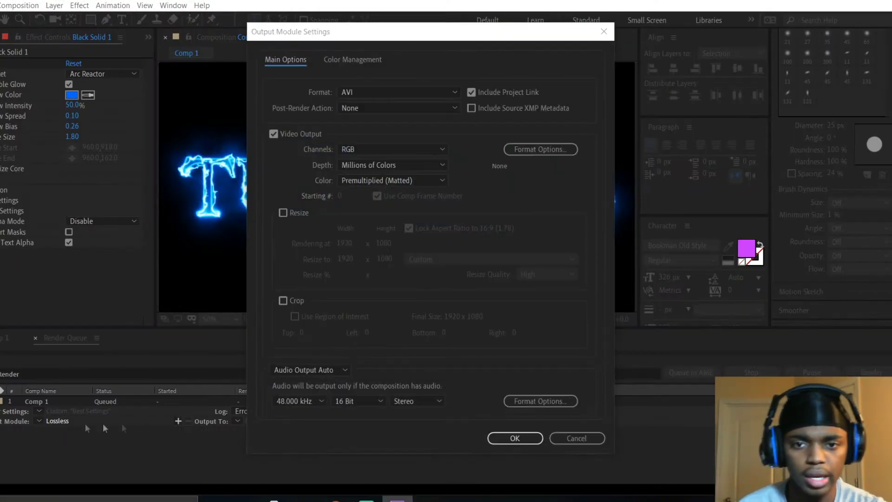
click(394, 91)
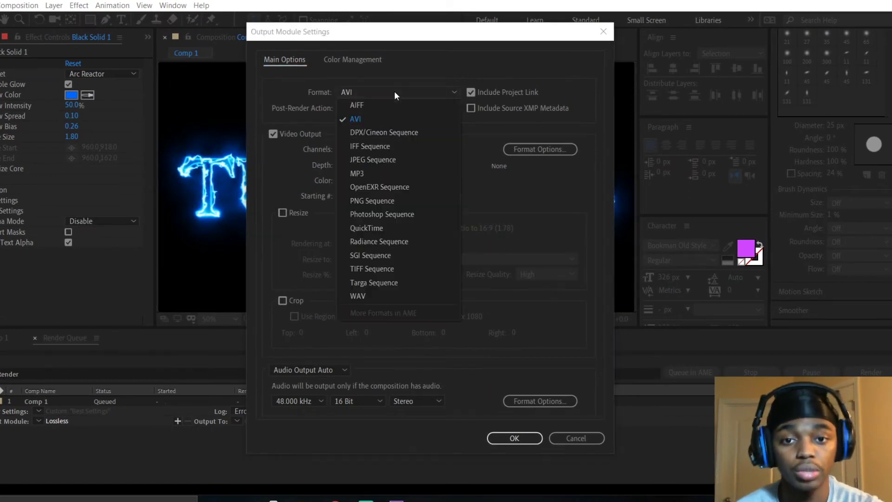
click(372, 227)
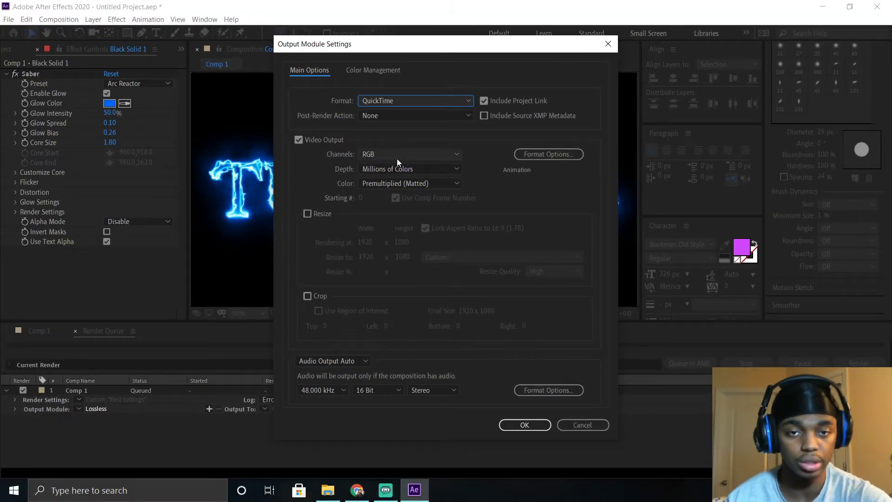
click(396, 157)
click(397, 190)
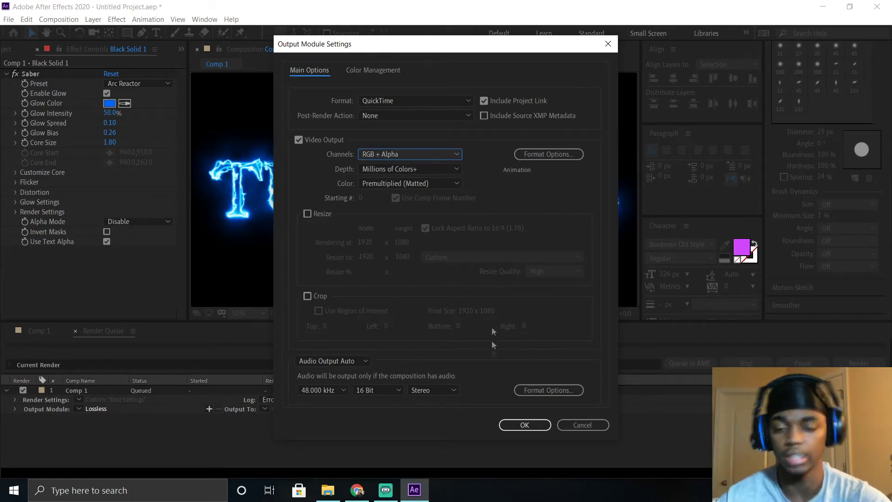
click(534, 423)
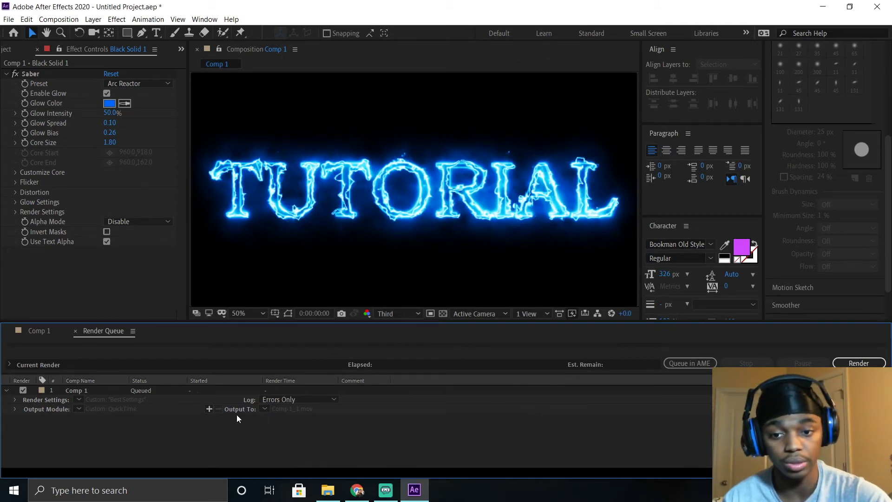
Step: Set the render output file to Tutoral.mov in the Videos folder
click(297, 410)
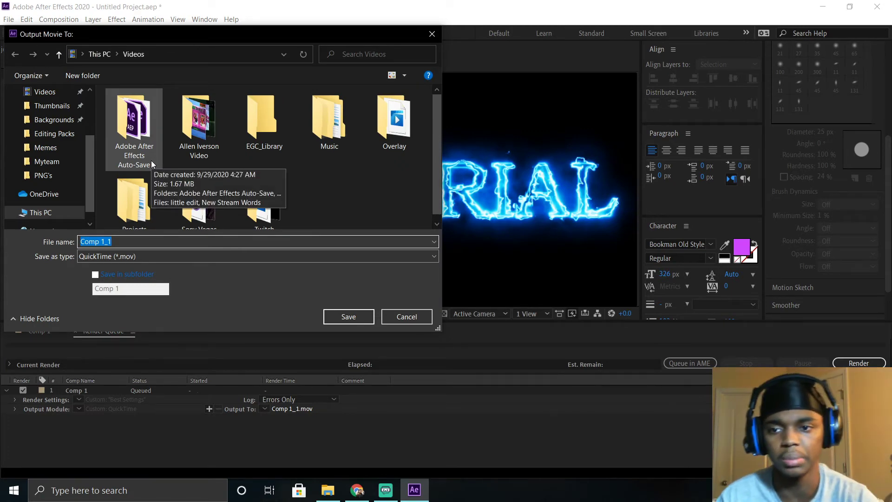
scroll(47, 195, up, 1)
click(56, 135)
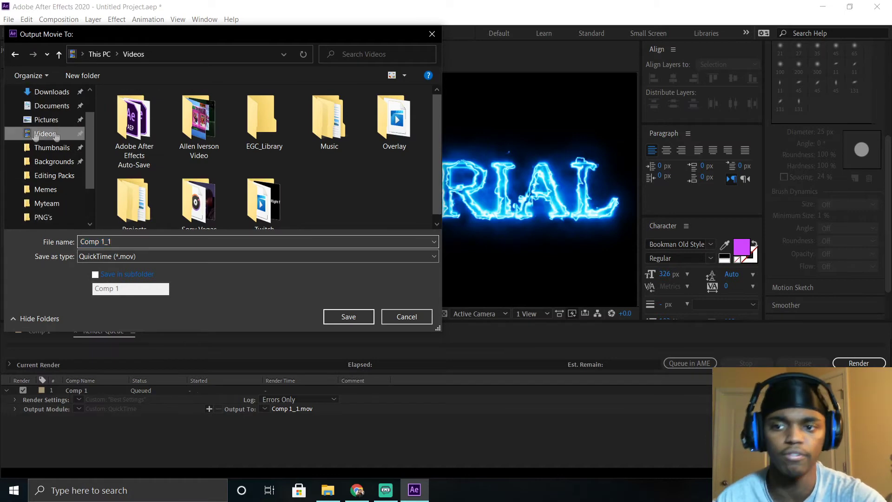
text(Tutoral)
scroll(330, 177, down, 1)
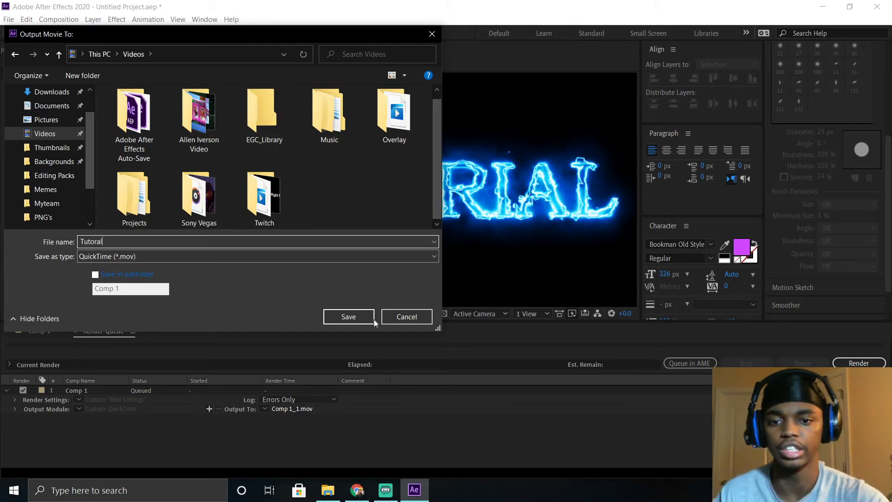
click(374, 316)
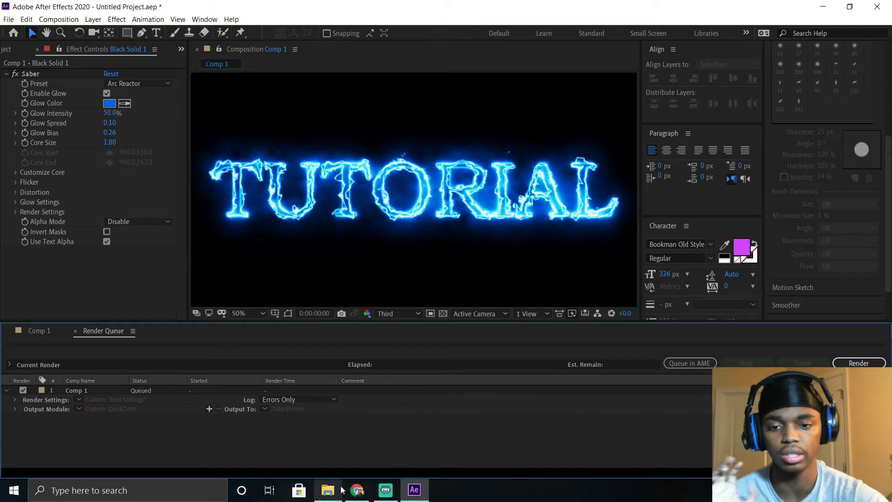
Step: Render Comp 1 to Tutorial.mov and minimize After Effects once it shows Done
mouse_move(356, 487)
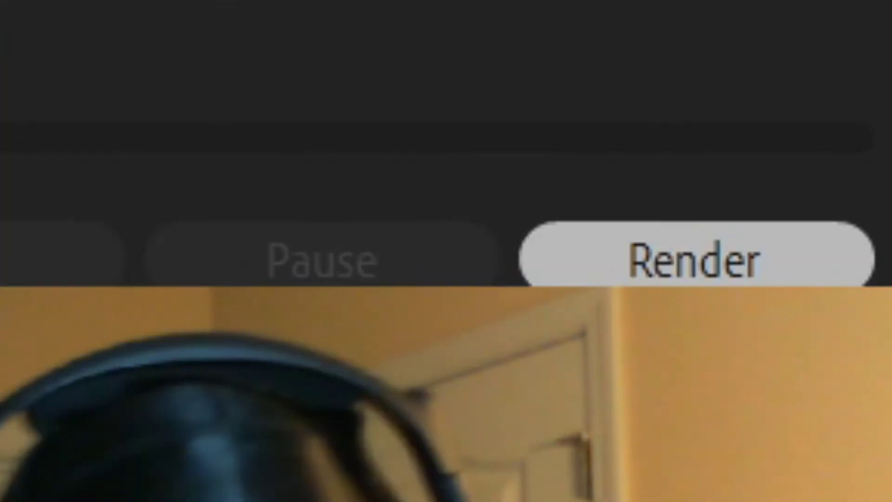
click(859, 363)
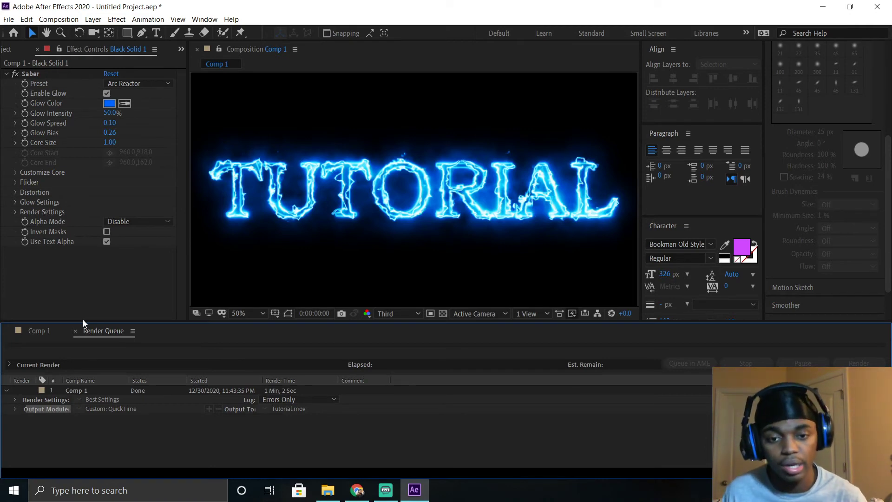
click(829, 7)
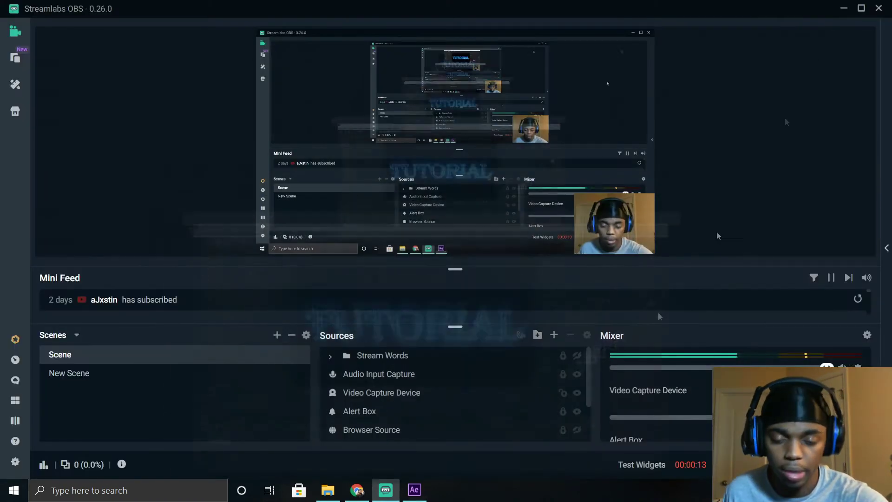
click(328, 490)
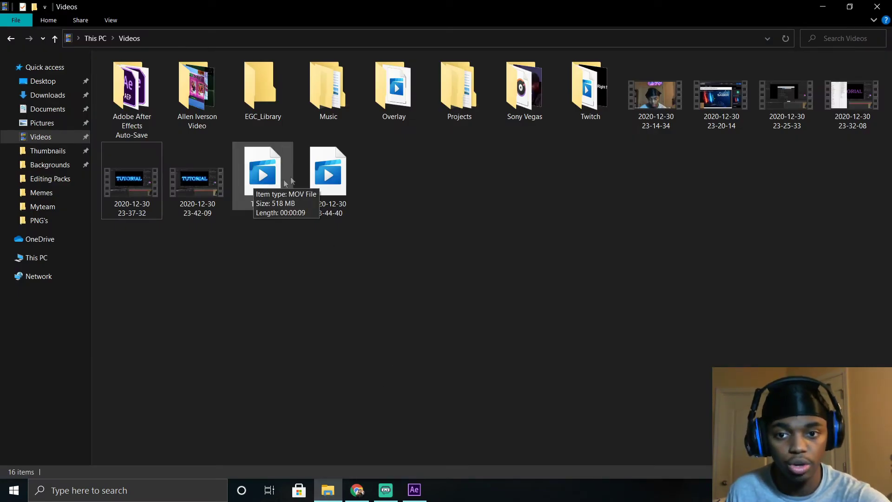
double_click(265, 184)
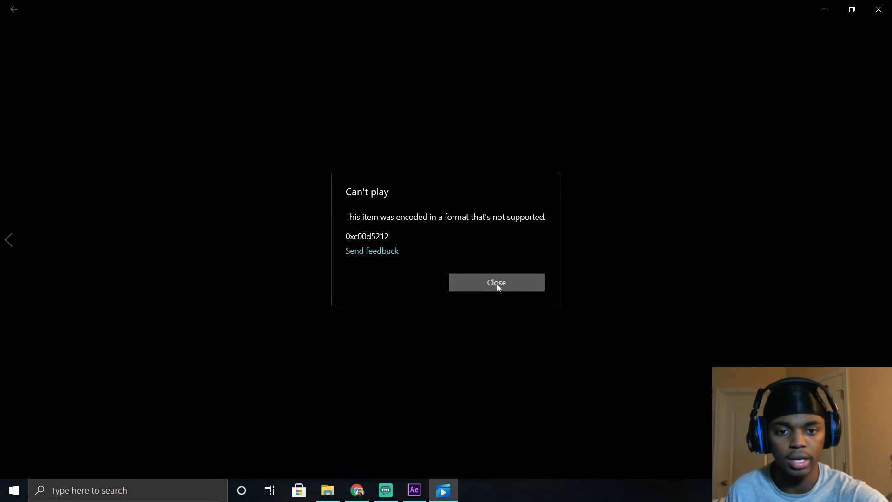
click(497, 284)
click(878, 10)
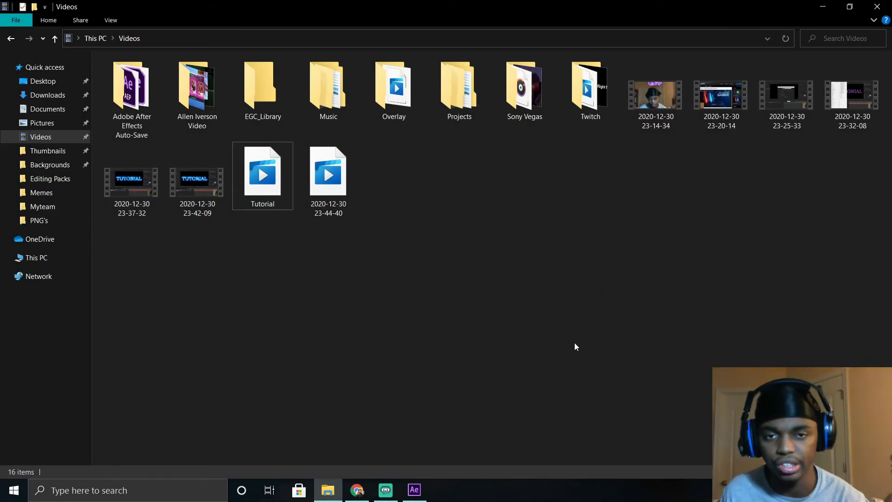
click(822, 6)
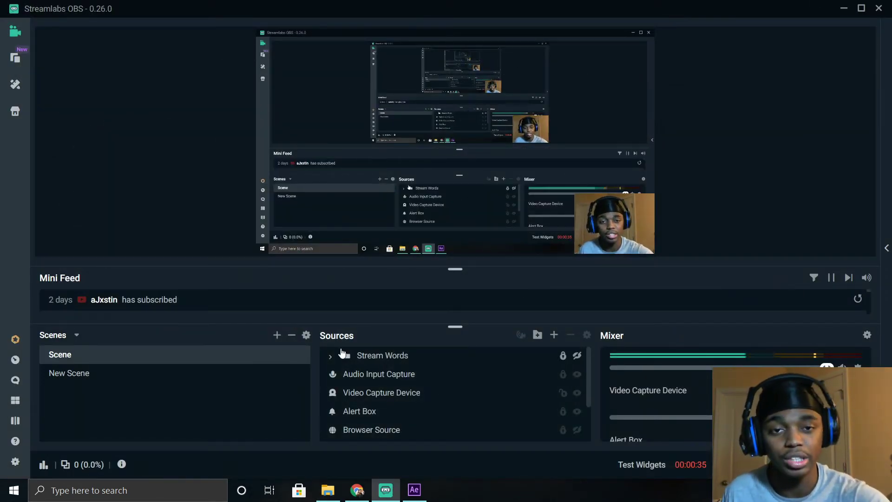
Step: Choose Media Source as the new source type in the Sources panel
mouse_move(336, 340)
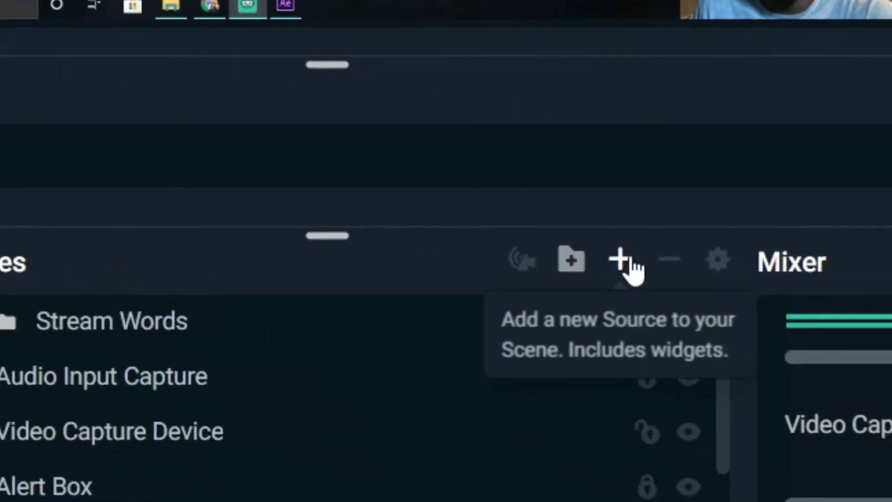
click(627, 261)
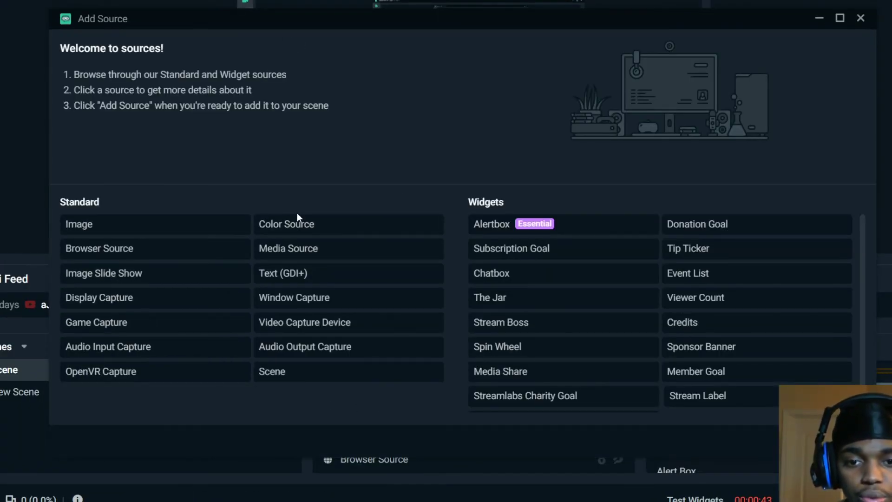
click(310, 259)
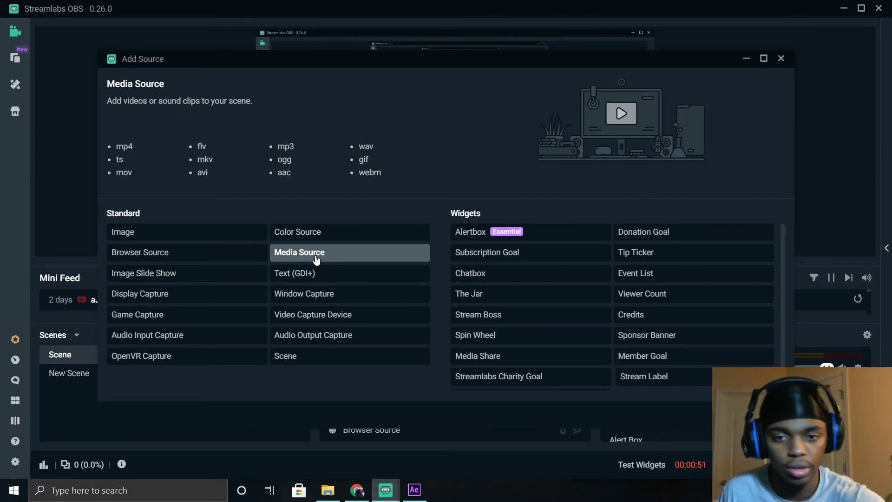
click(761, 392)
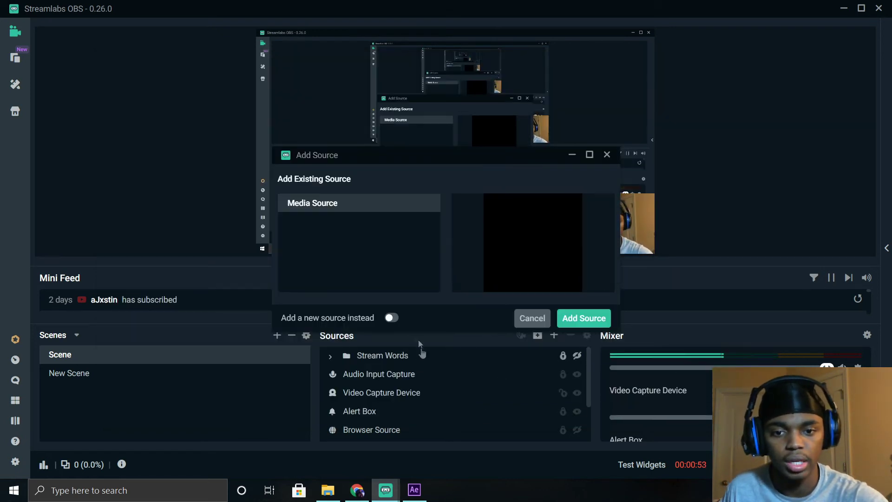
Step: Create it as a brand-new source named Overlay
click(391, 318)
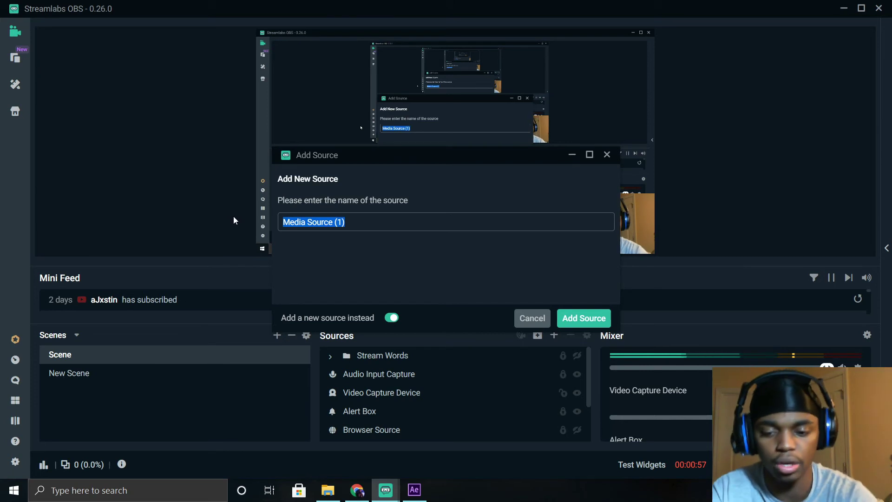
text(Overlya)
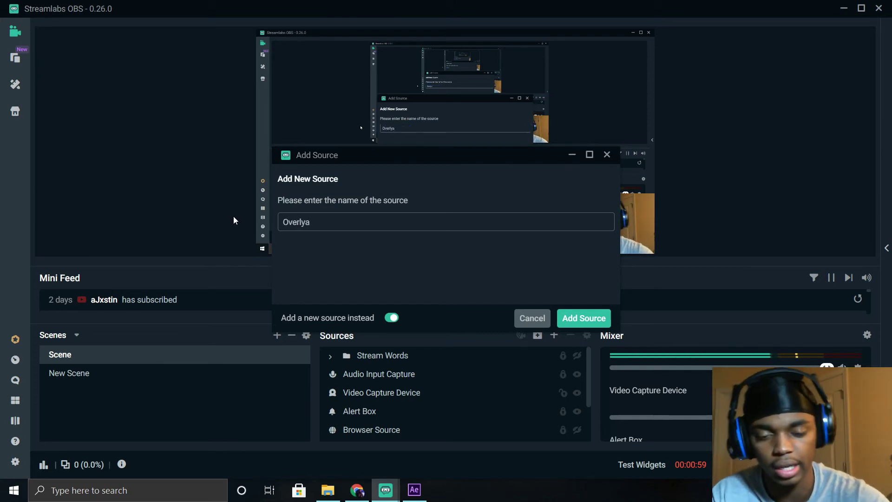
key(BackSpace)
key(BackSpace)
text(ay)
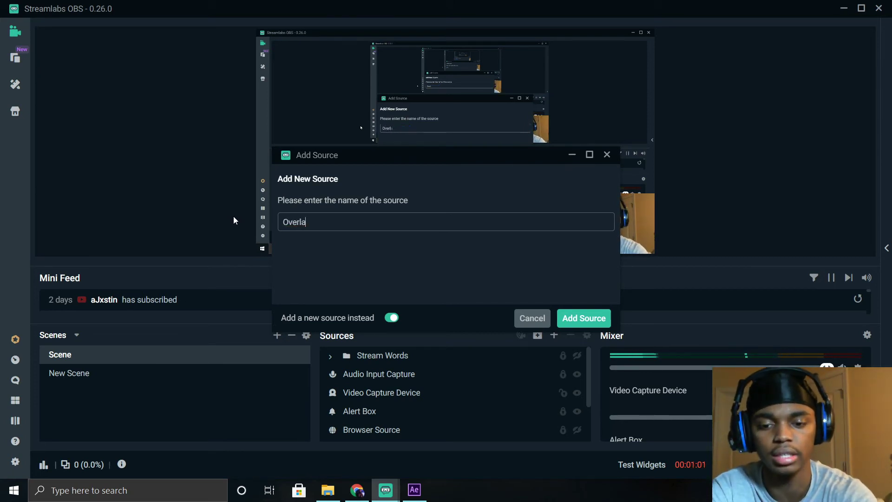
click(583, 318)
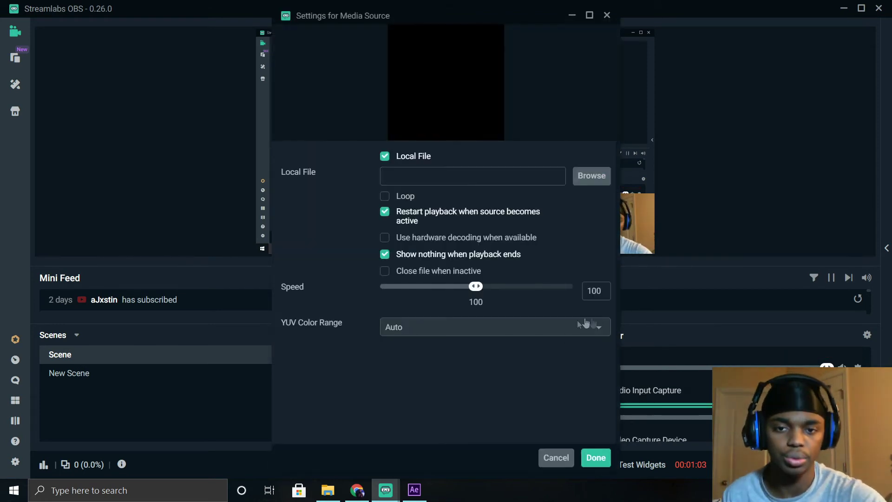
Step: Load Tutorial.mov from the Videos folder as the Overlay media source's file
click(591, 176)
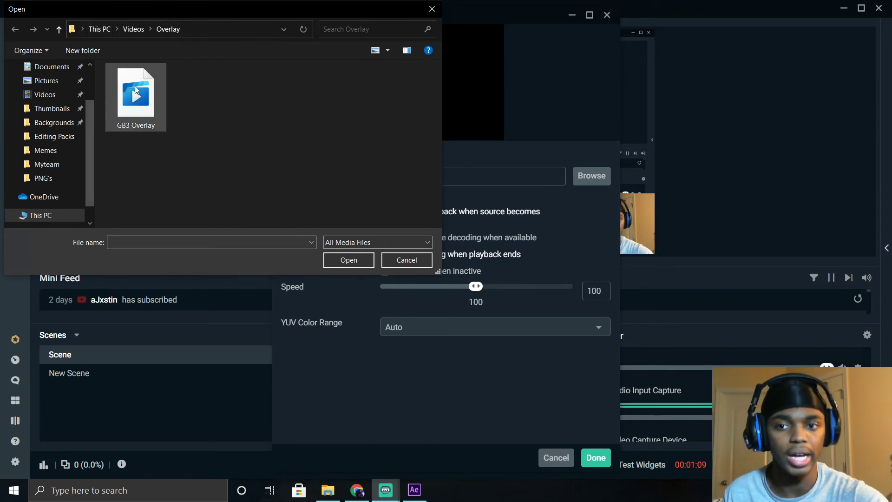
click(140, 29)
scroll(218, 114, down, 3)
double_click(119, 205)
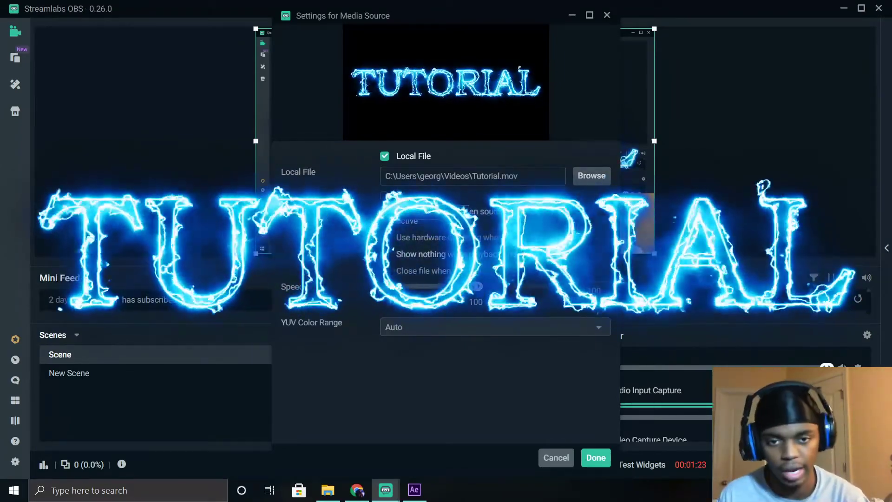
Step: Turn on looping, set playback speed to 91, and apply the media source settings
click(384, 196)
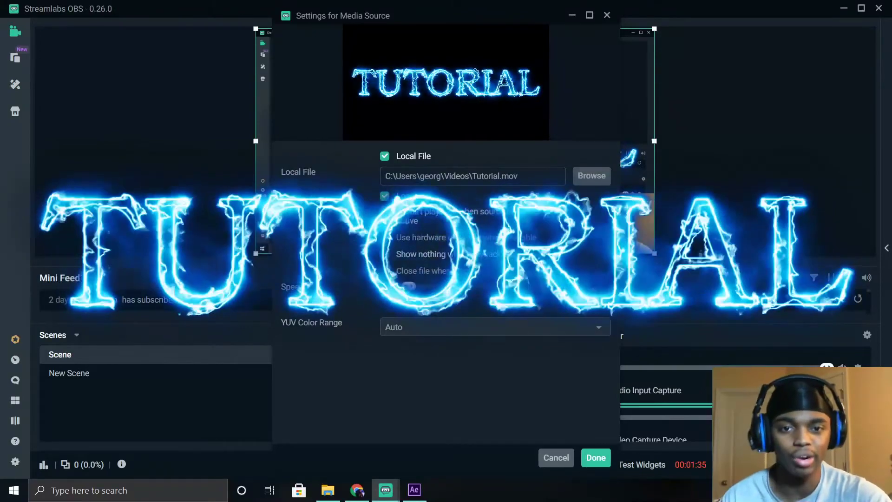
drag(409, 286, 379, 285)
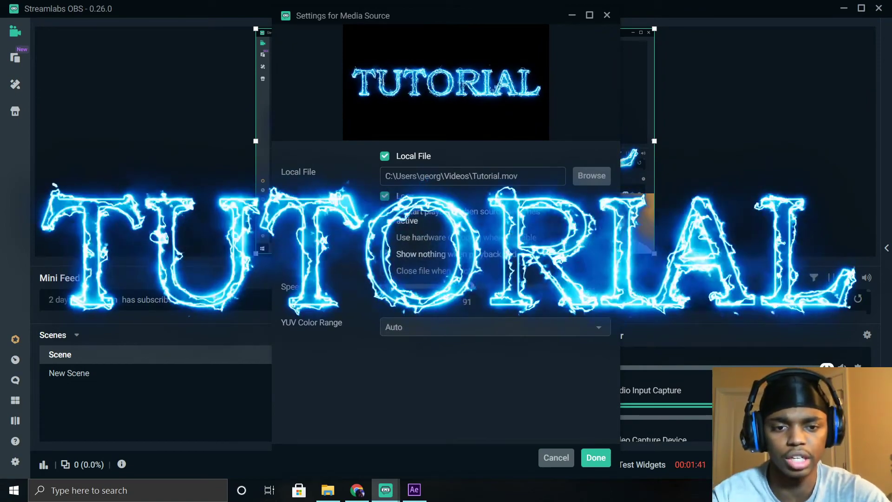
drag(428, 286, 475, 286)
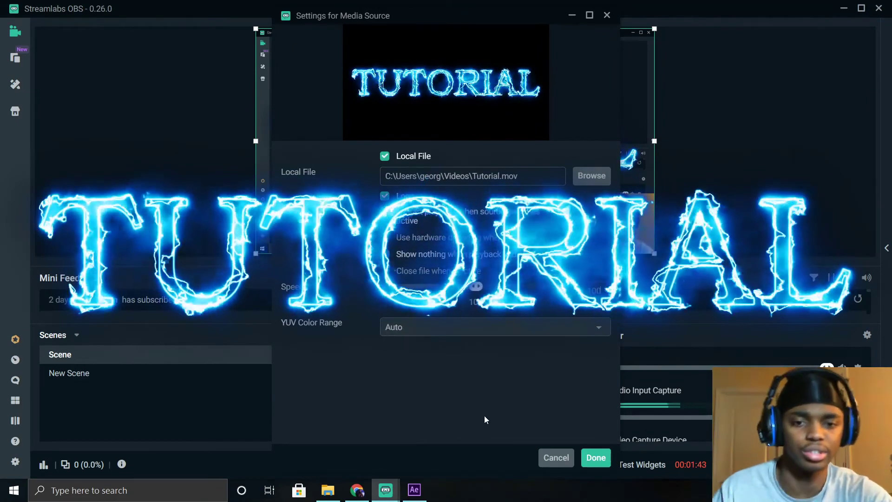
click(596, 457)
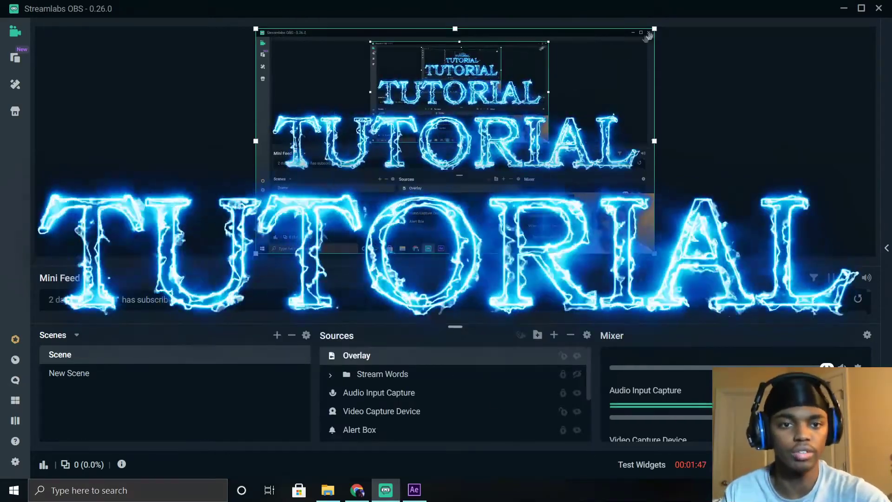
Step: Drag the TUTORIAL overlay up toward the top of the canvas
drag(650, 29, 577, 4)
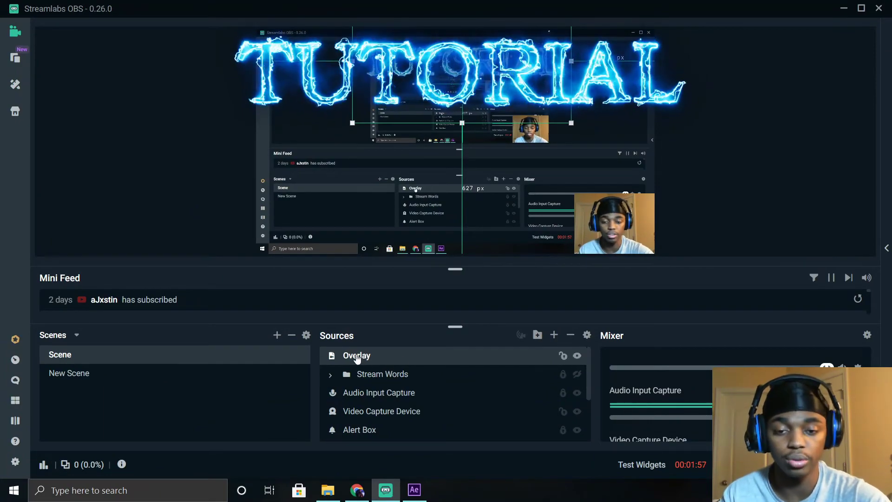
right_click(366, 356)
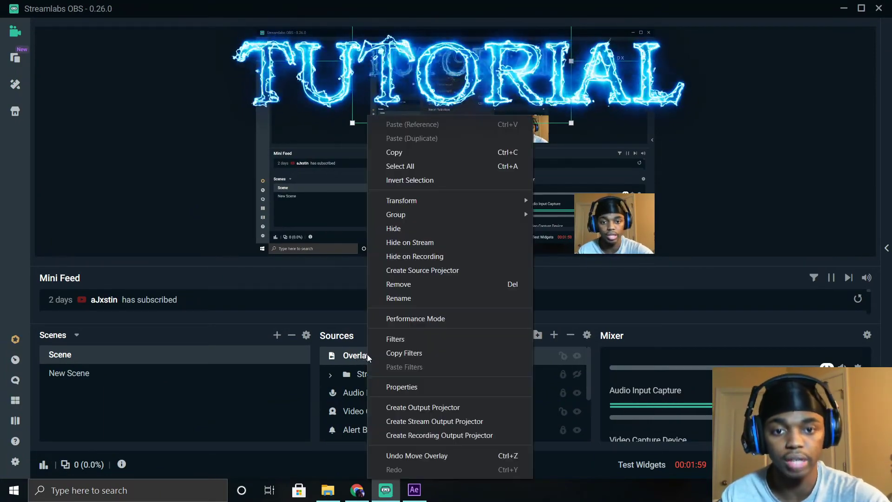
click(467, 295)
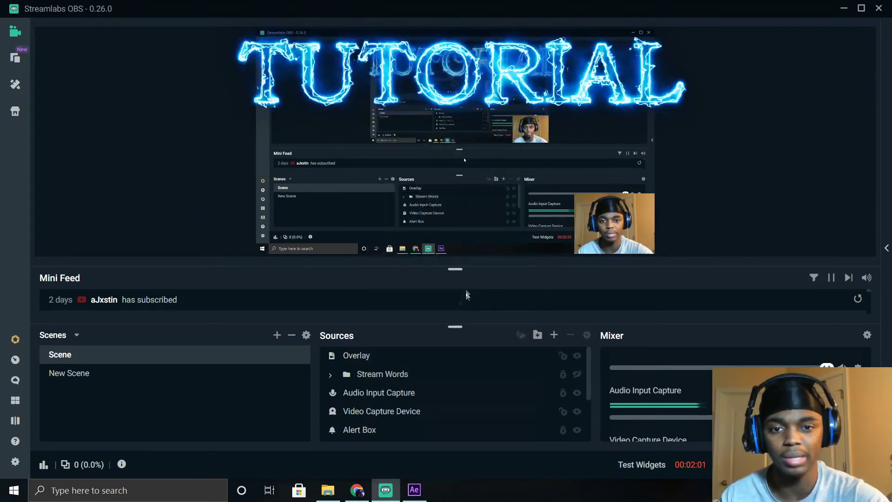
Step: Centre the Overlay source horizontally via Transform and hide the Elgato source
right_click(370, 358)
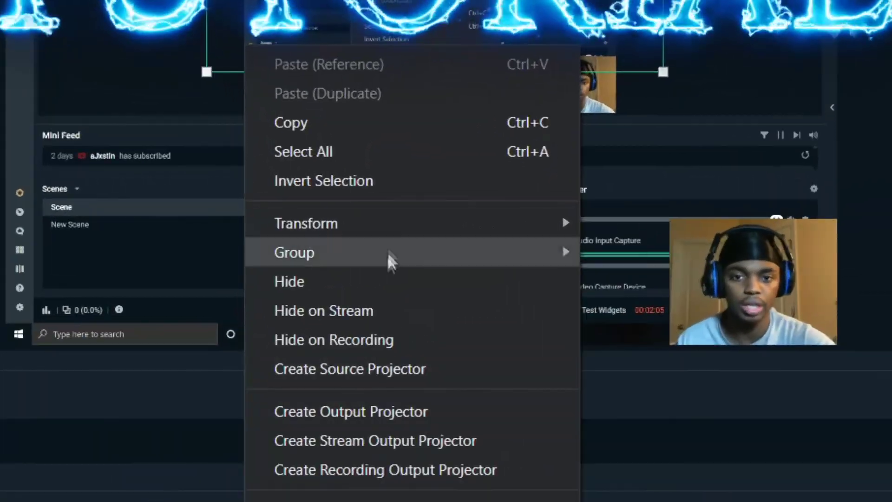
mouse_move(432, 199)
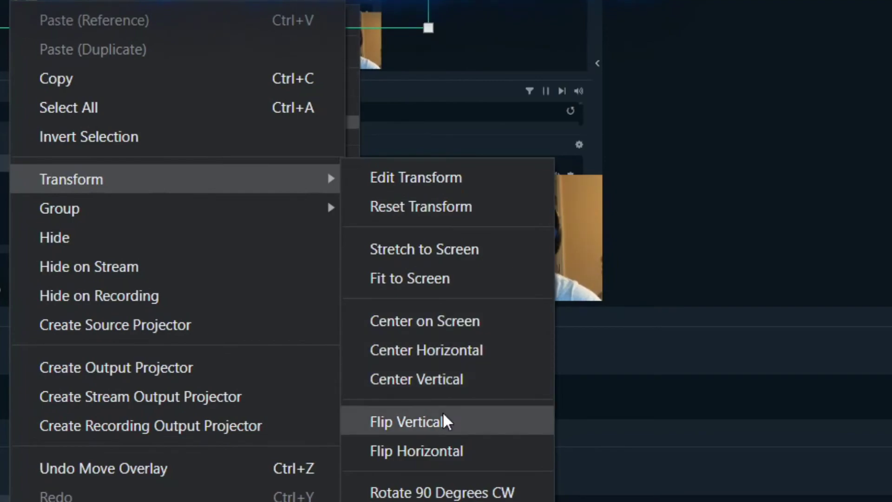
click(473, 349)
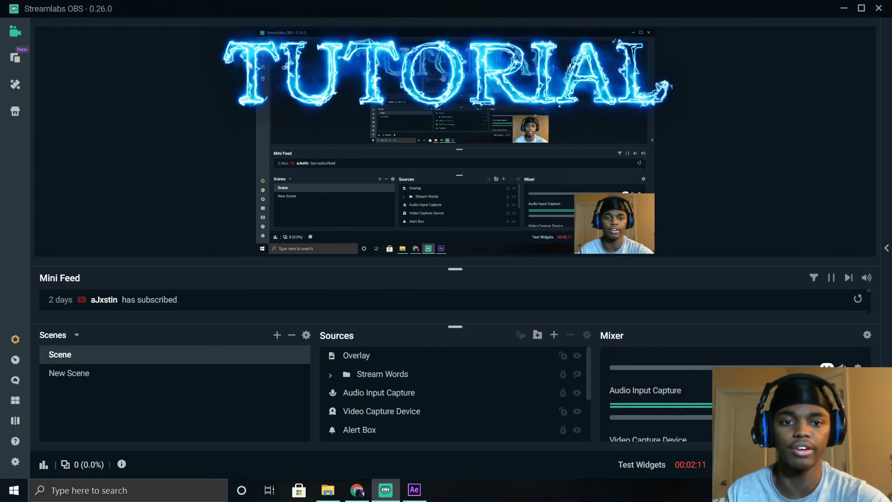
scroll(486, 372, down, 4)
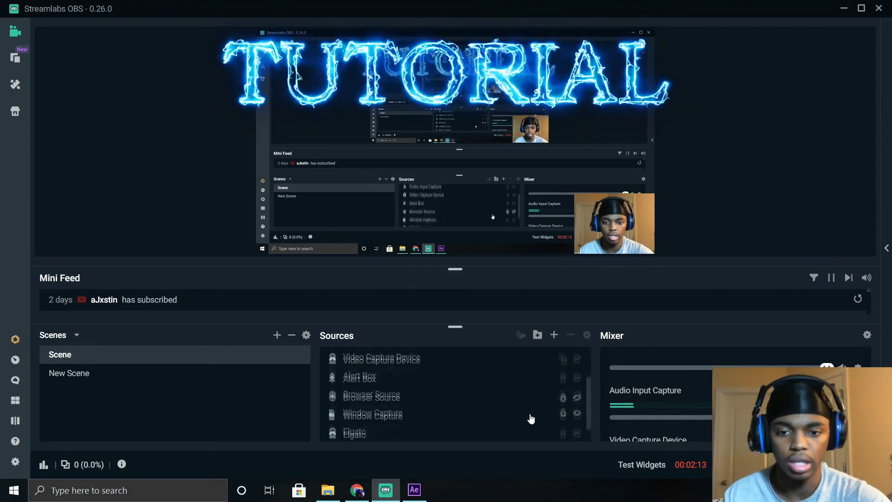
click(577, 413)
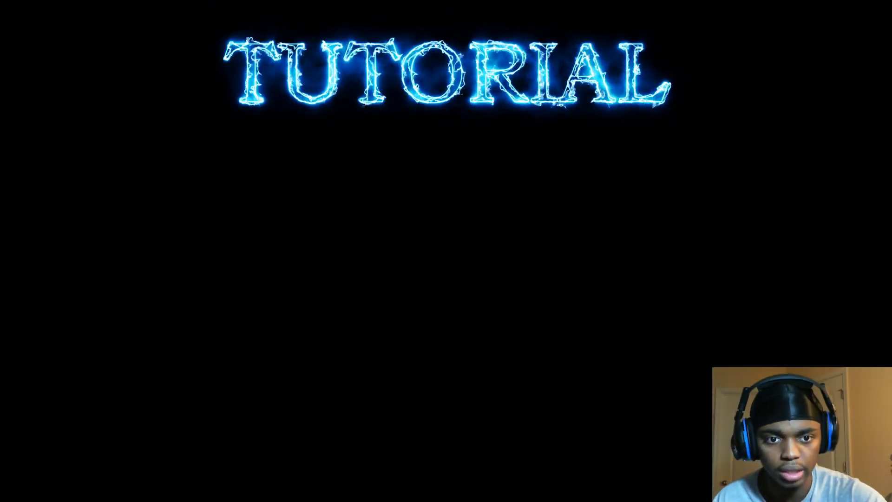